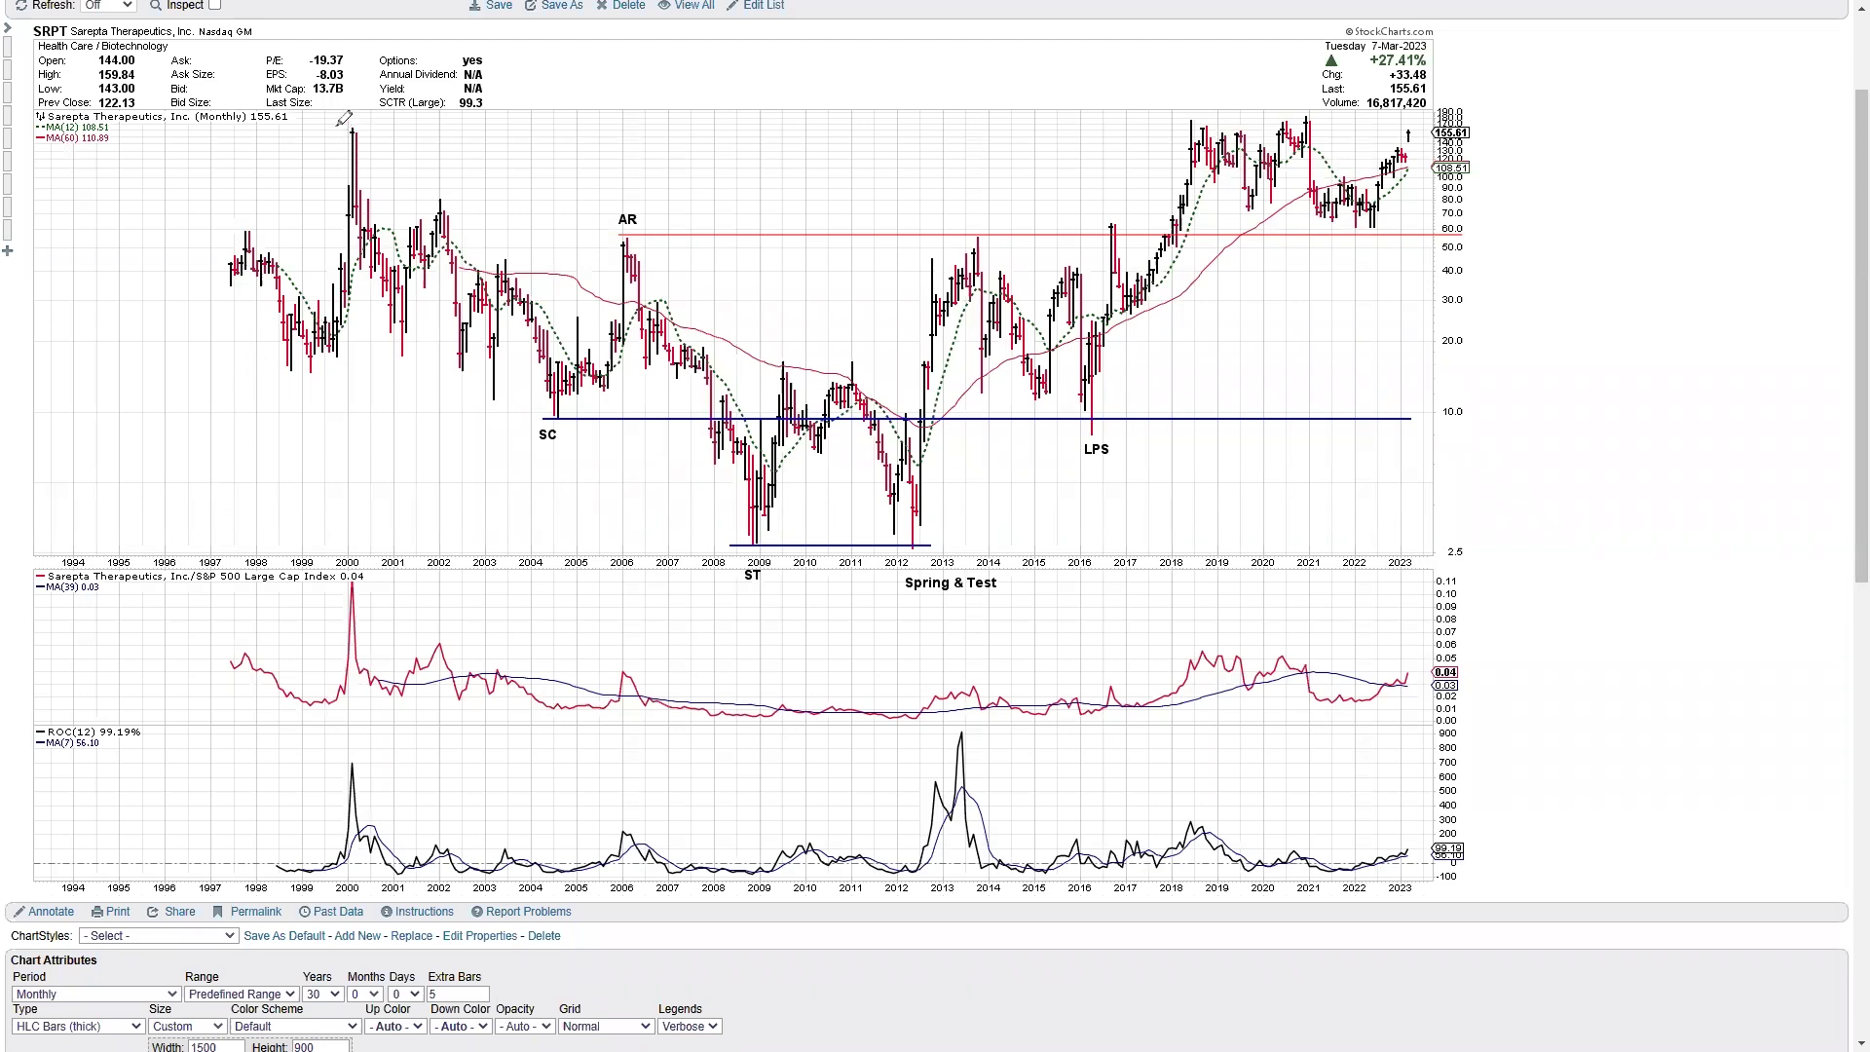
Mark the 2000 high and the 2001 low on the SRPT monthly chart with freehand strokes, and circle the SC low.
drag(334, 126, 425, 141)
drag(367, 364, 440, 355)
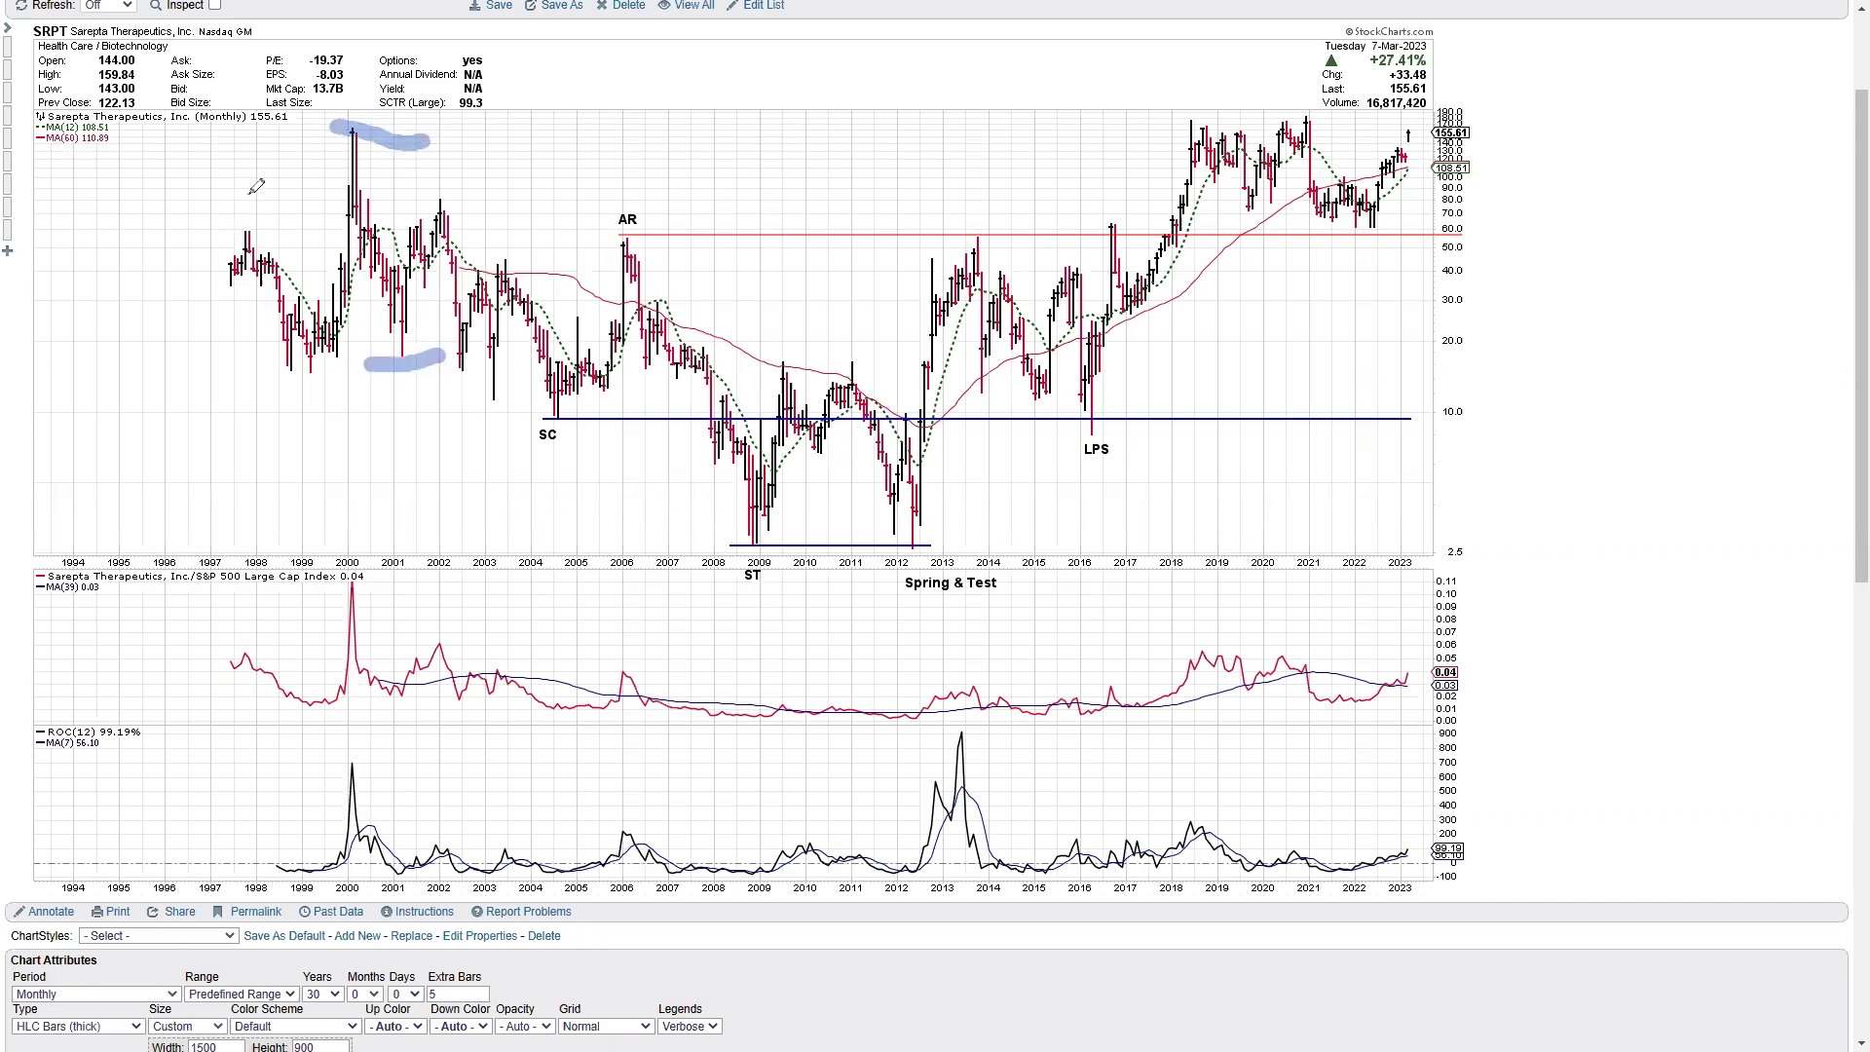
mouse_move(581, 433)
mouse_down()
mouse_move(489, 400)
mouse_move(574, 477)
mouse_up()
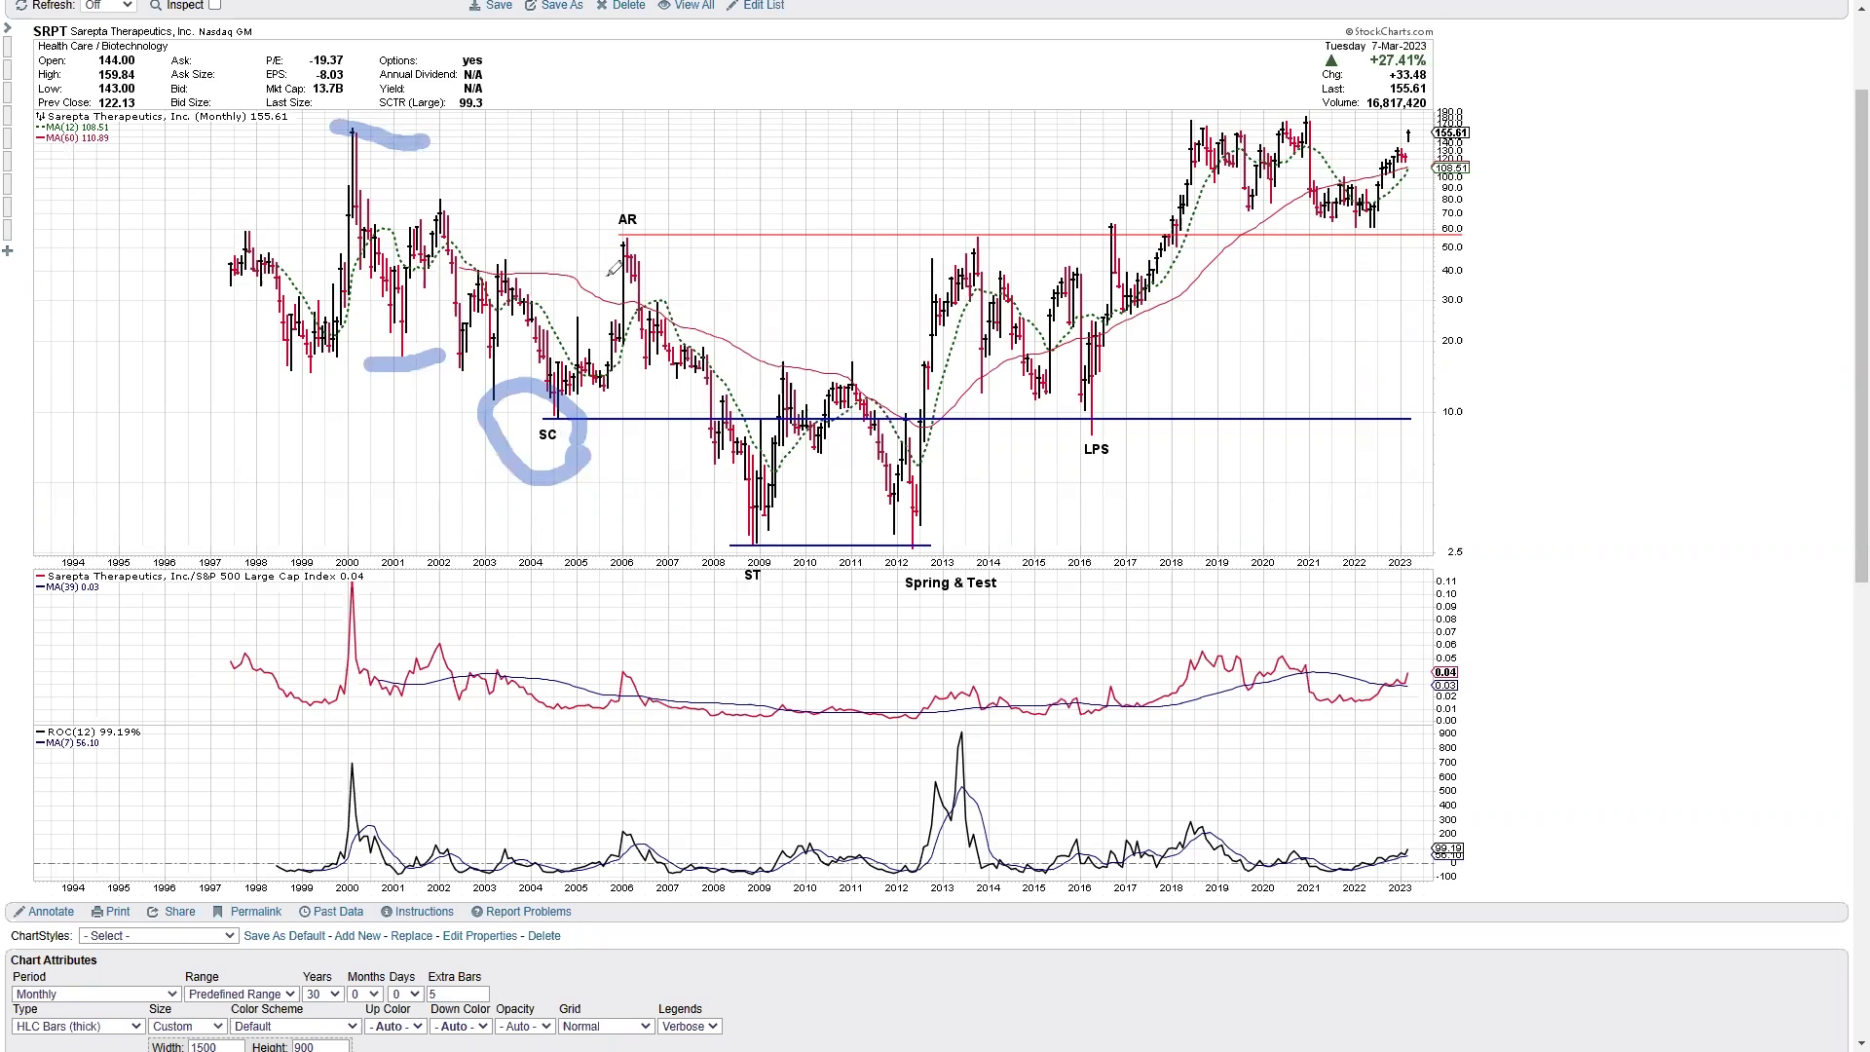
Circle the ST-to-Spring base and the LPS range, sketch a wide V beneath the price structure, and clear the ink.
mouse_move(927, 362)
mouse_down()
mouse_move(681, 384)
mouse_move(849, 584)
mouse_move(874, 353)
mouse_move(930, 365)
mouse_up()
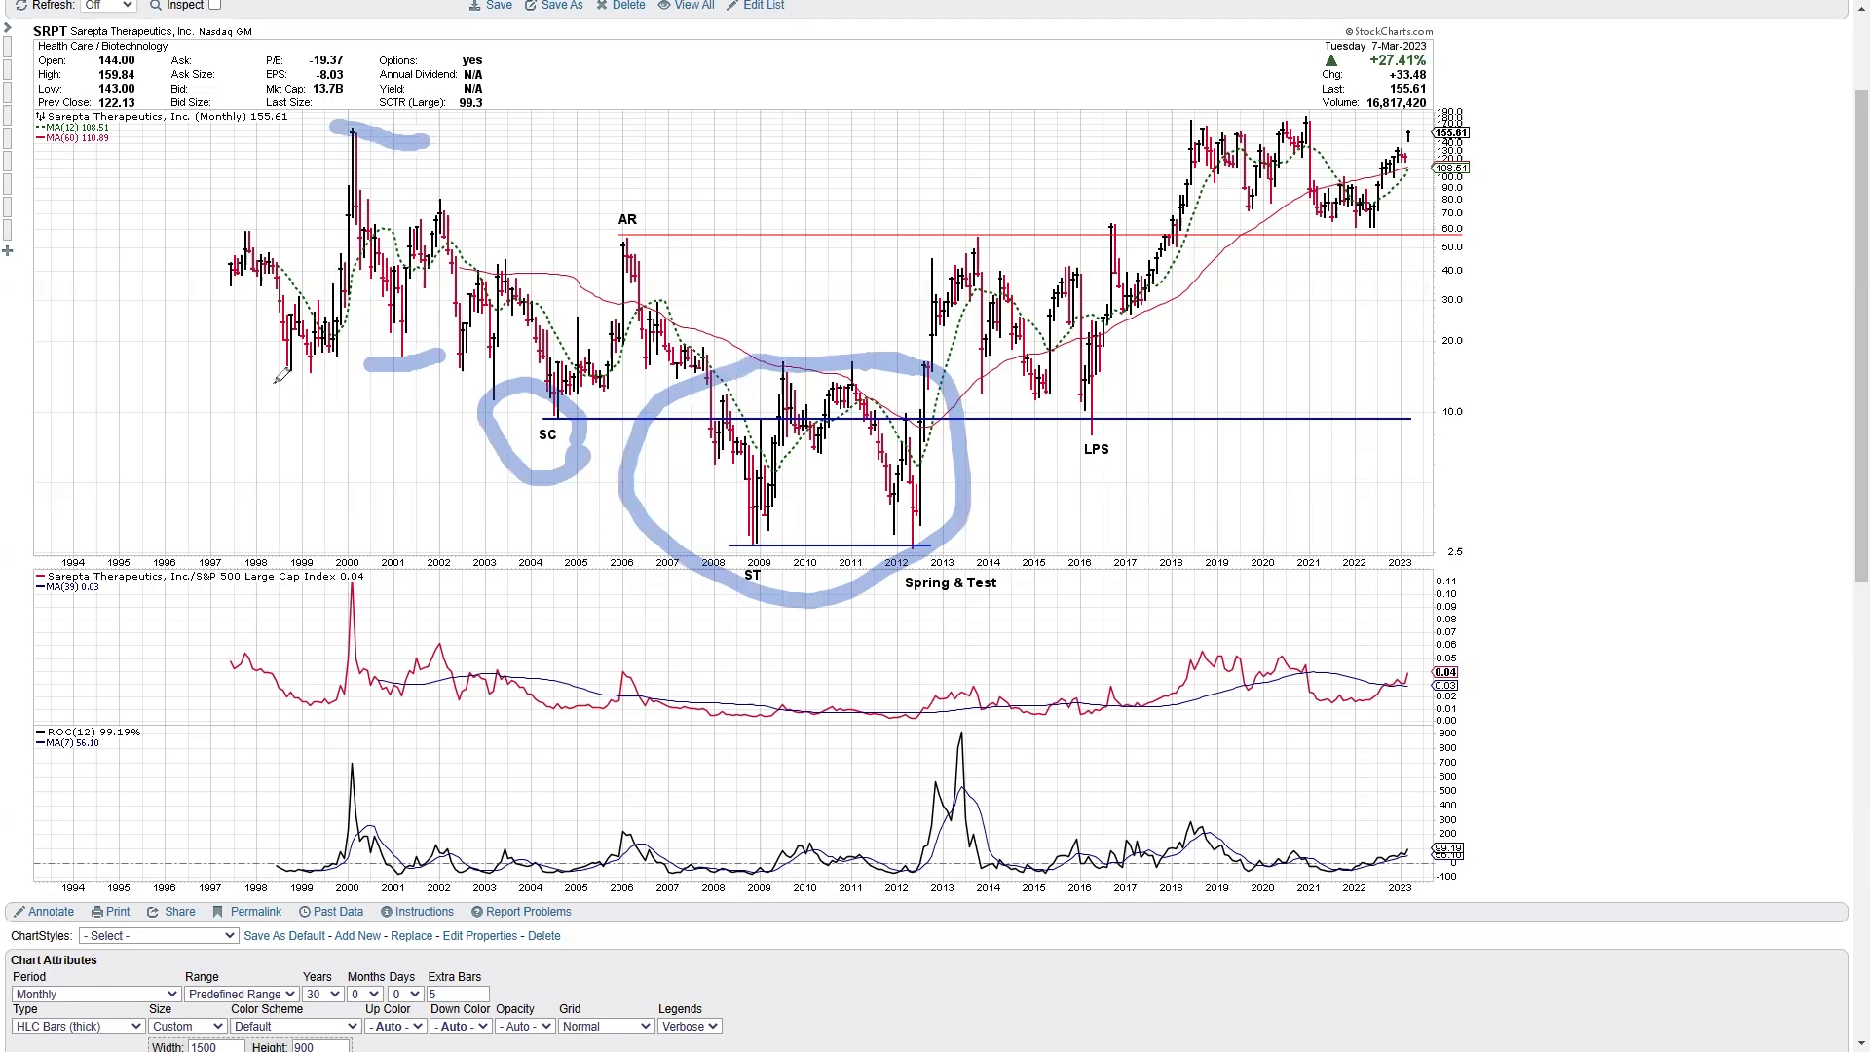
mouse_move(227, 360)
mouse_down()
mouse_move(799, 684)
mouse_move(1349, 239)
mouse_up()
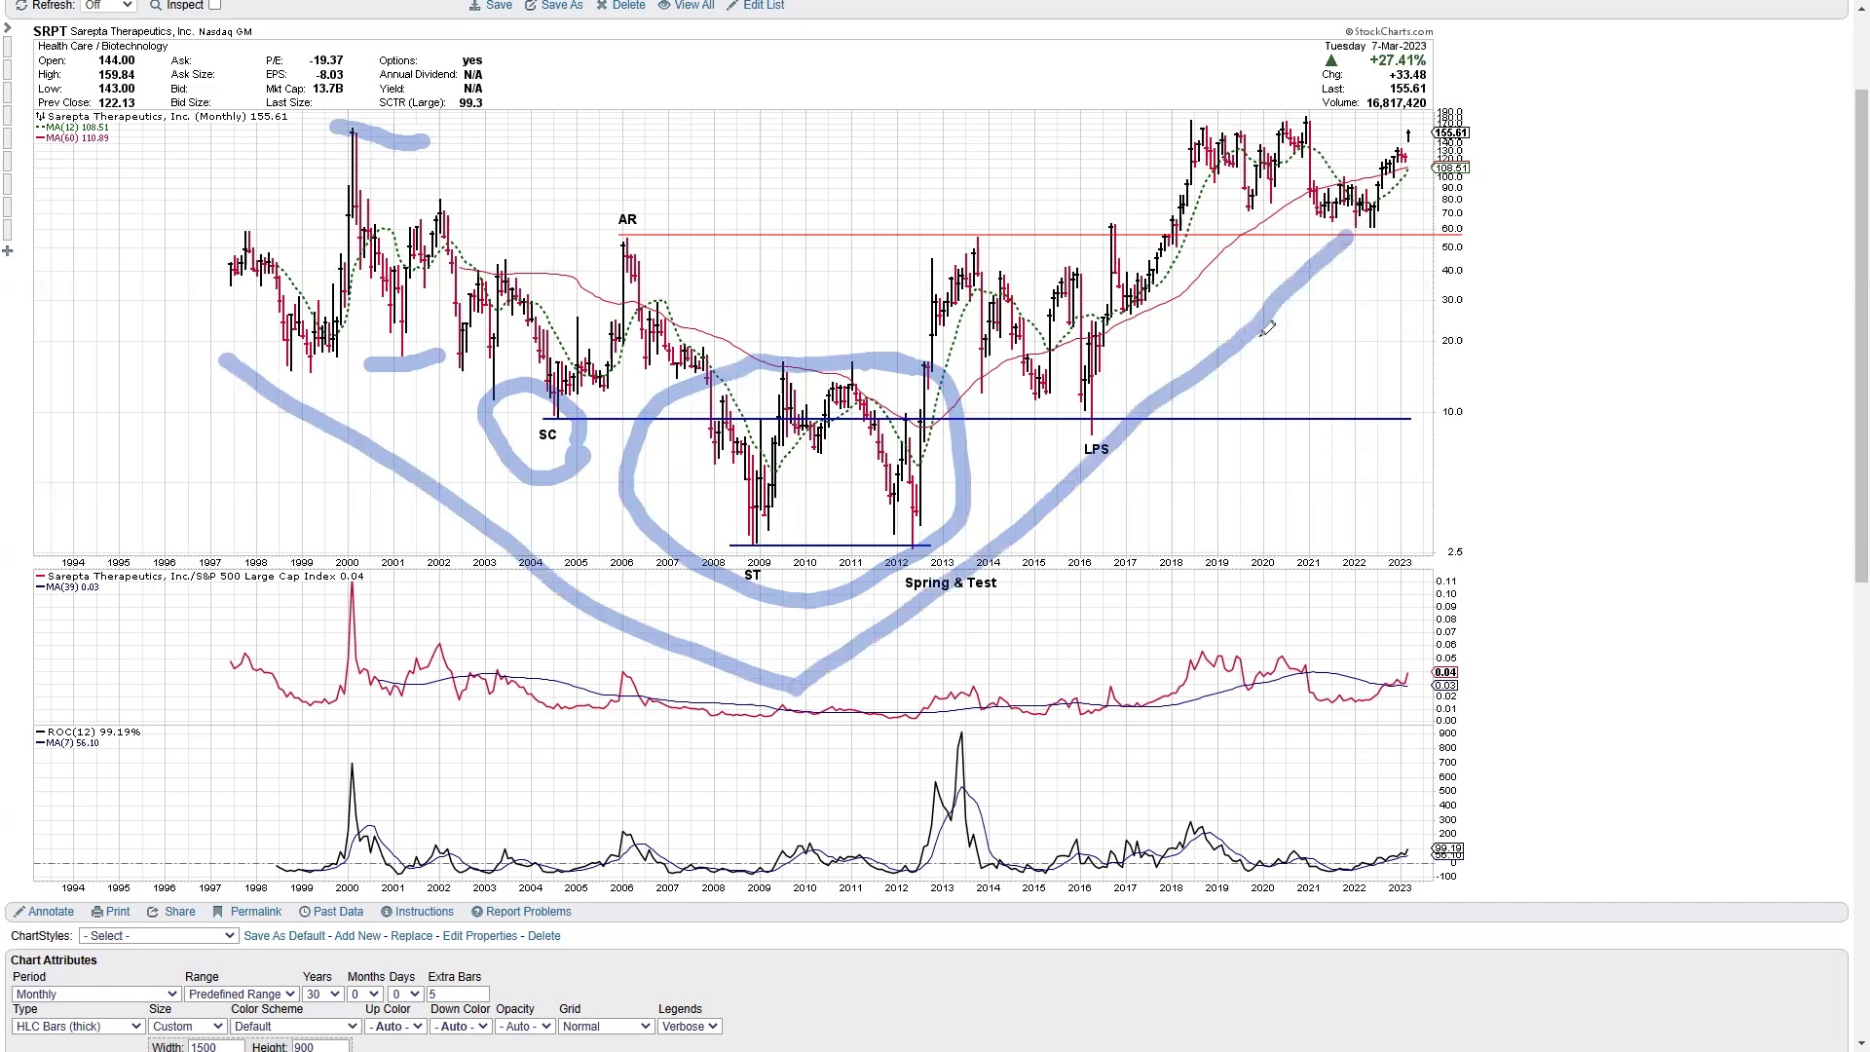
mouse_move(928, 376)
mouse_down()
mouse_move(1152, 328)
mouse_move(1002, 320)
mouse_move(925, 370)
mouse_up()
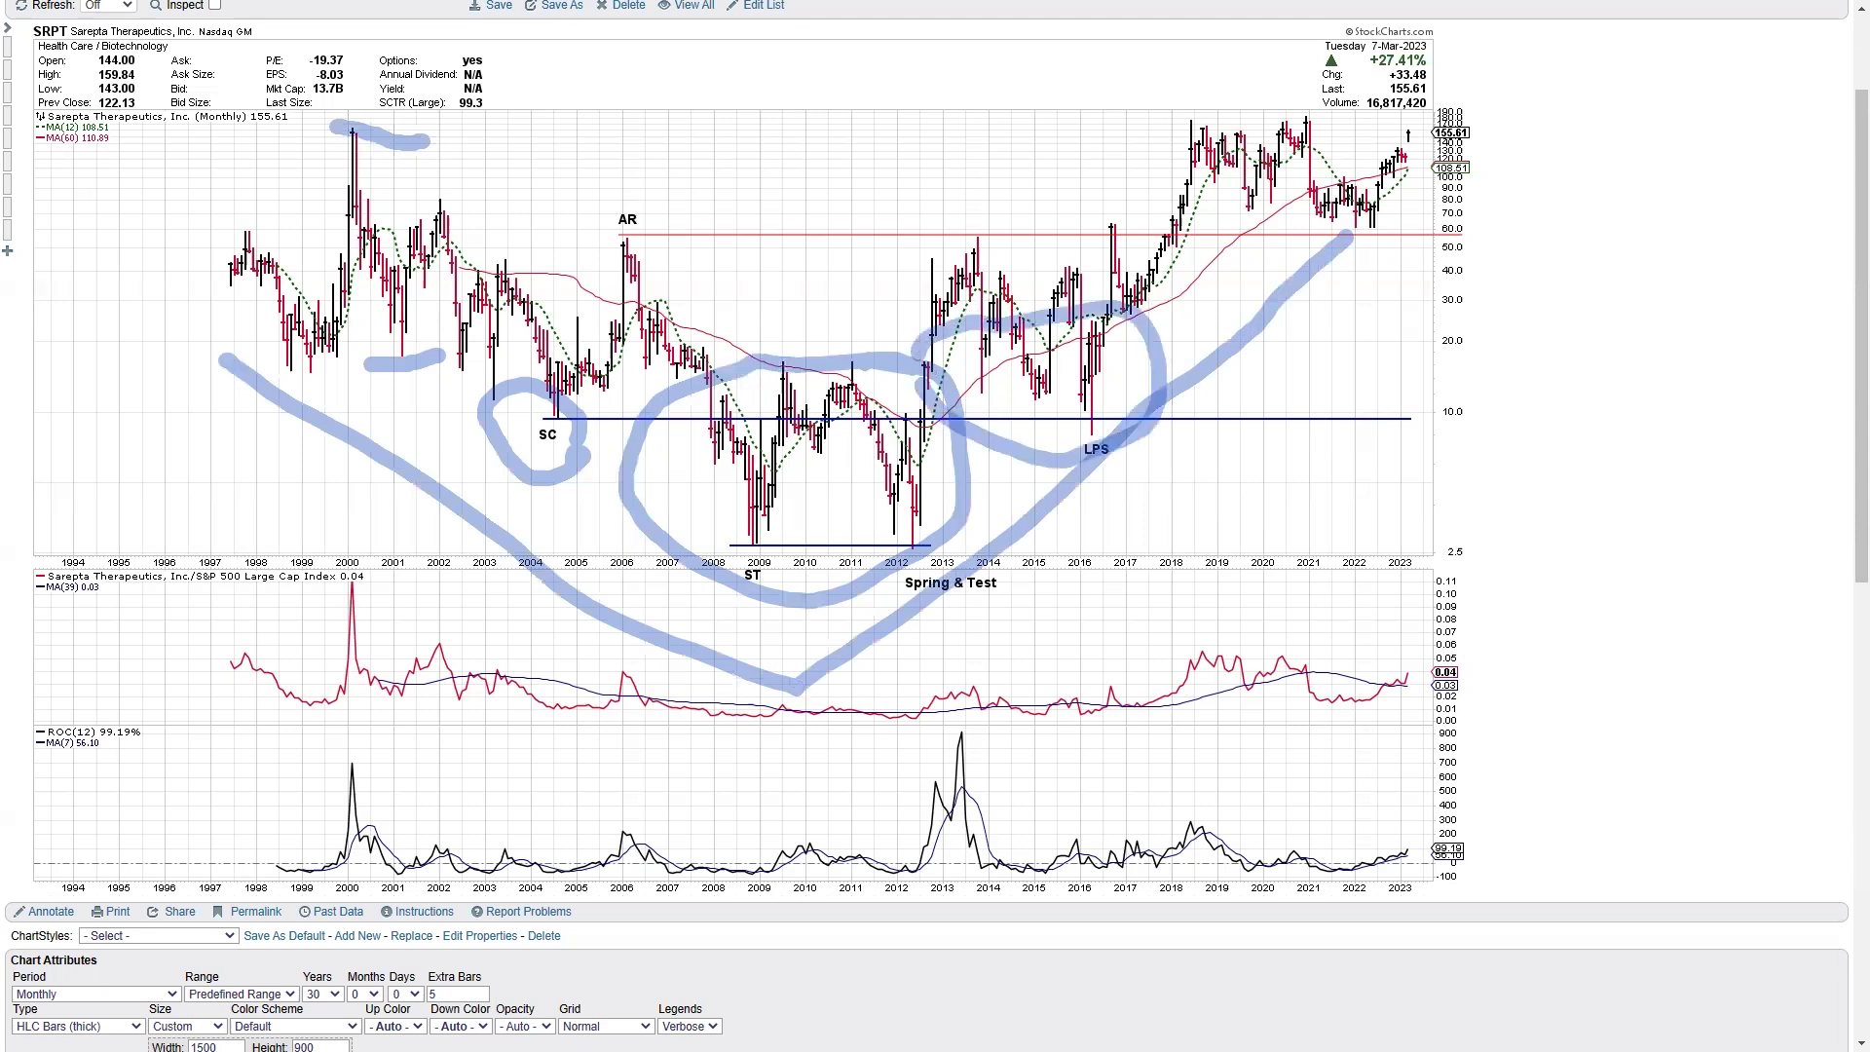
key(e)
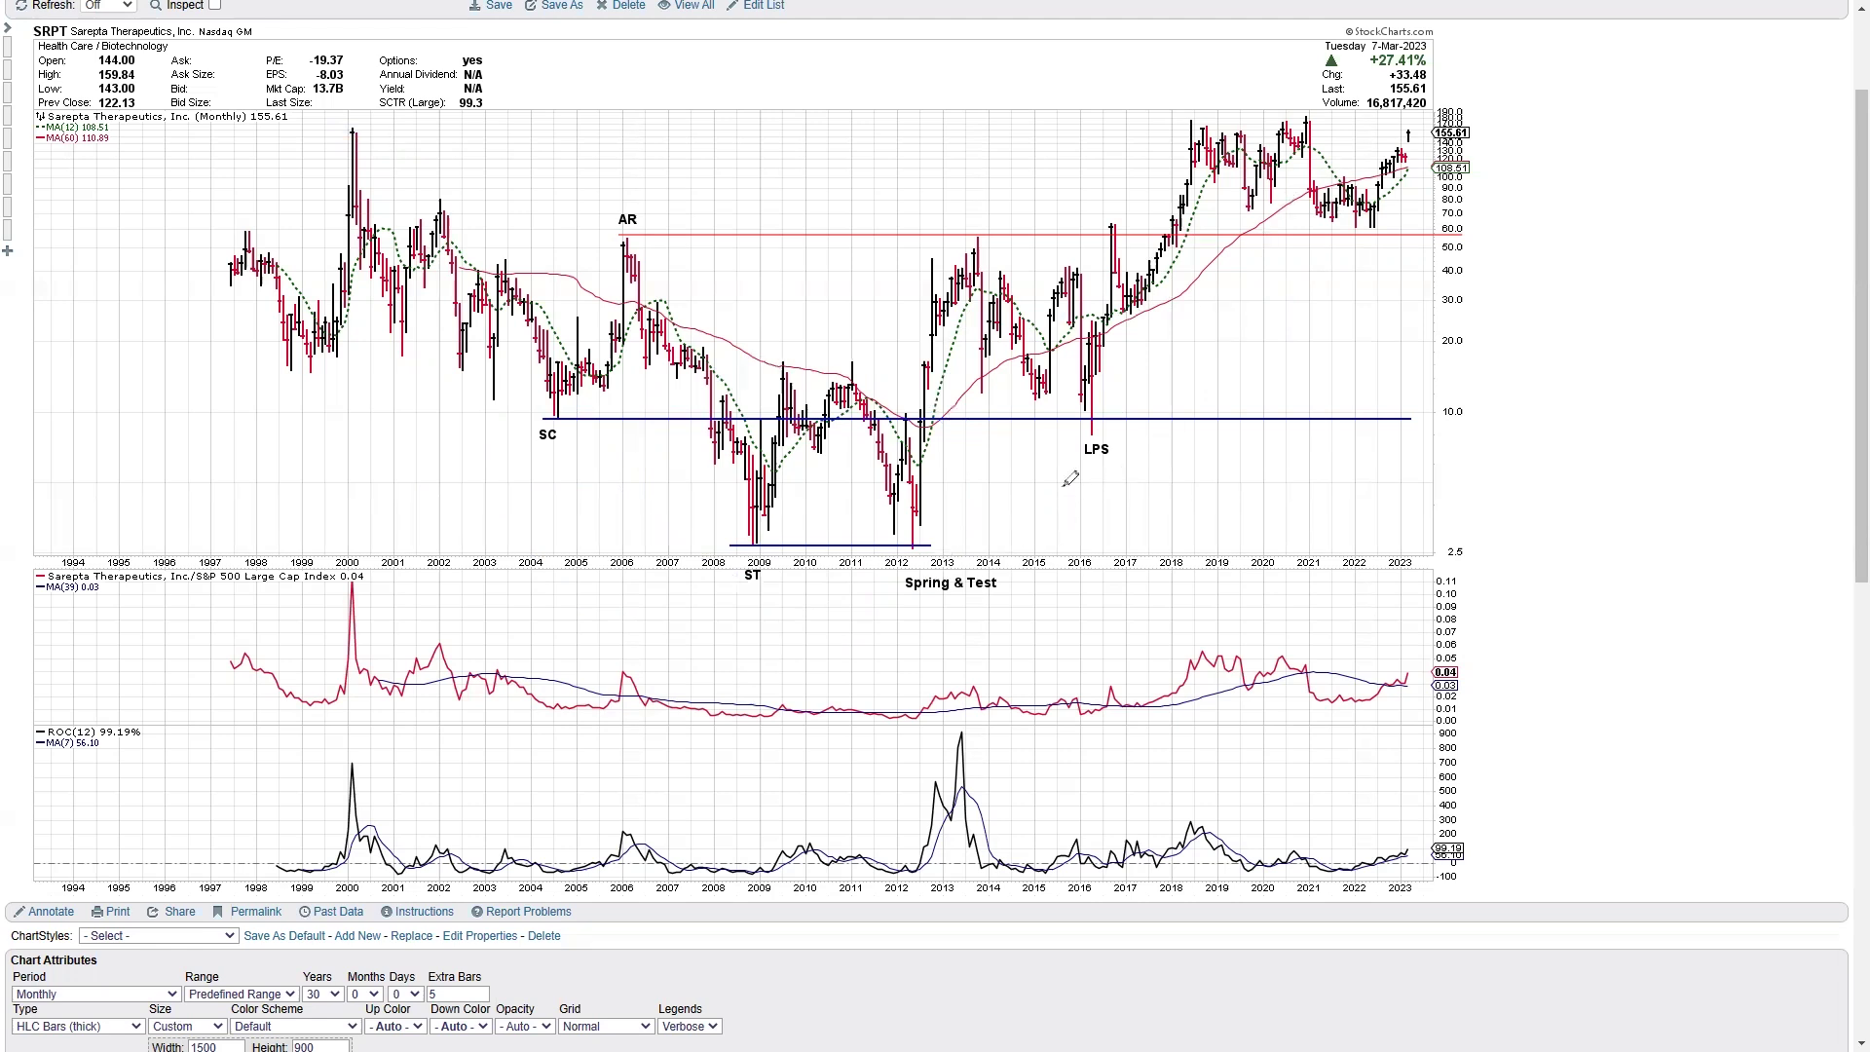
Trace the advance from LPS to the 2019 highs, mark the 2000 high, and handwrite "BU" beneath the 2021–2022 pullback.
mouse_move(1096, 426)
mouse_down()
mouse_move(1227, 182)
mouse_move(1227, 144)
mouse_up()
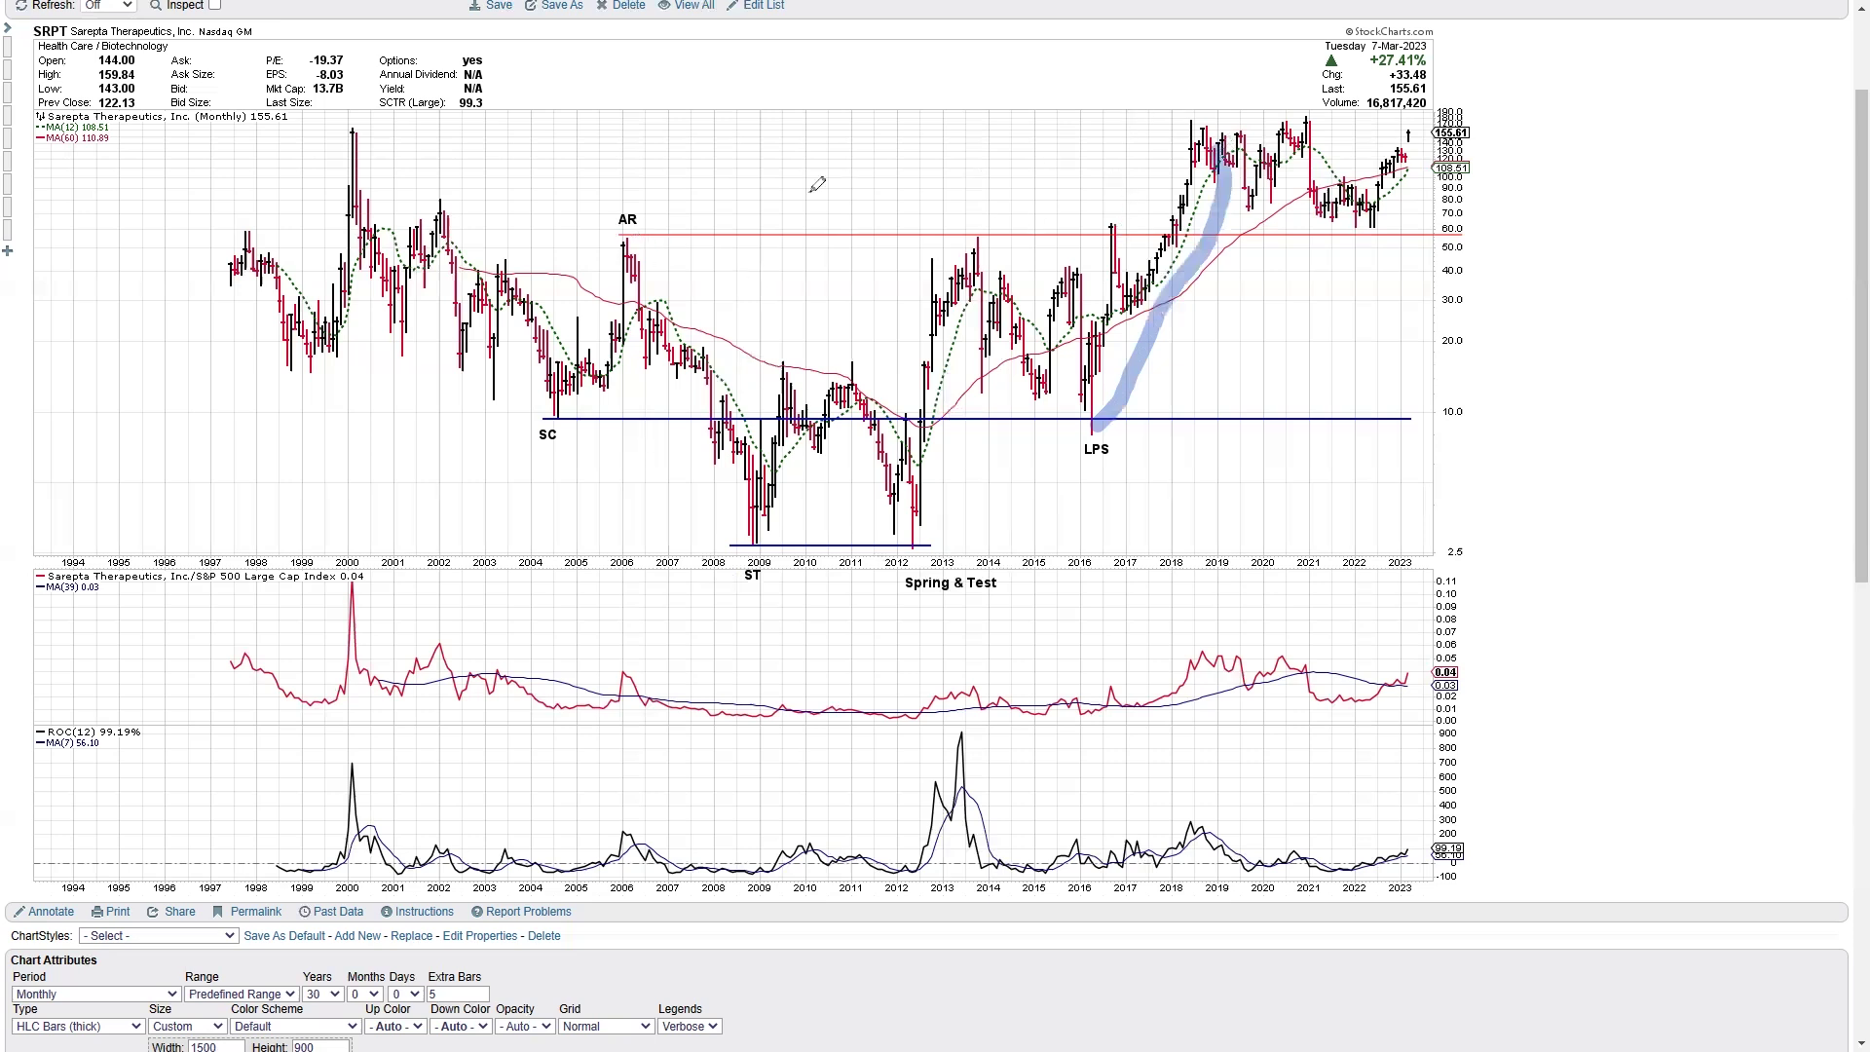
drag(341, 123, 446, 136)
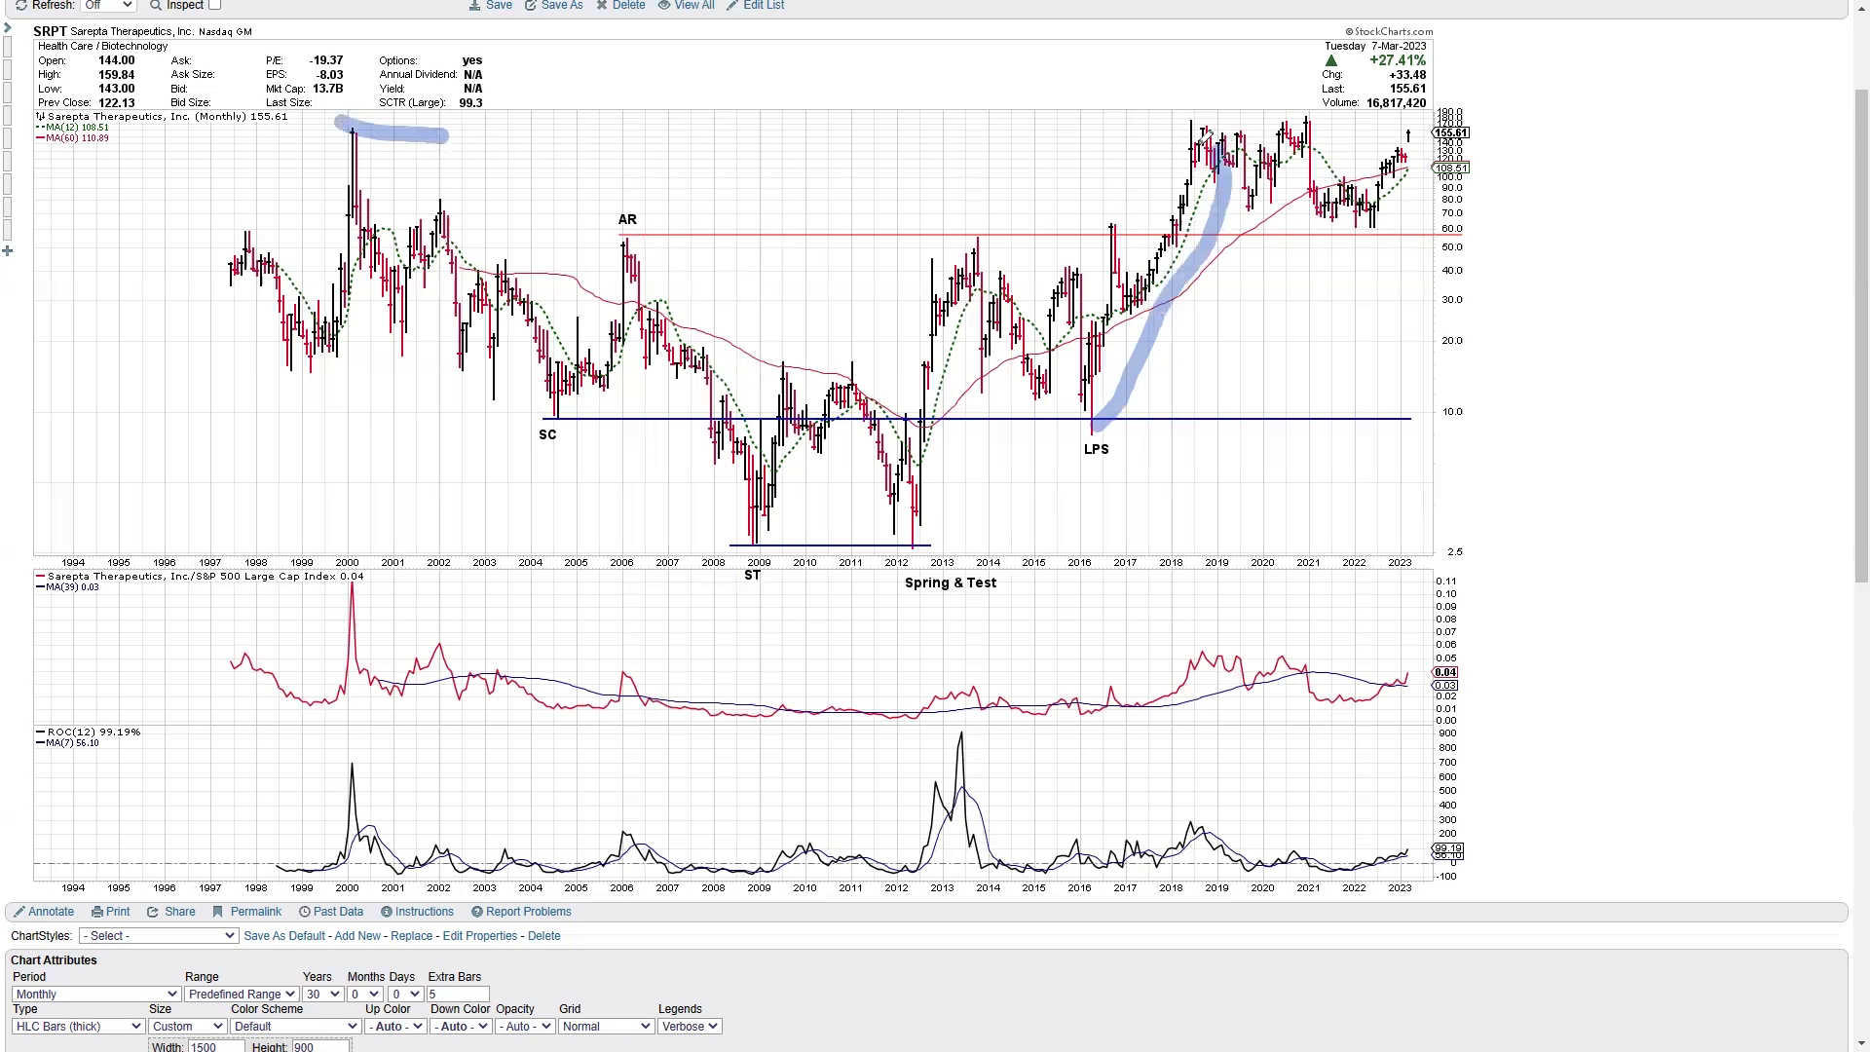
click(1269, 276)
drag(1269, 279, 1276, 336)
mouse_move(1246, 250)
mouse_down()
mouse_move(1322, 241)
mouse_move(1280, 308)
mouse_move(1322, 306)
mouse_move(1285, 385)
mouse_up()
mouse_move(1363, 273)
mouse_down()
mouse_move(1382, 331)
mouse_move(1422, 268)
mouse_move(1446, 336)
mouse_up()
Bound the 2018–2023 trading range with freehand lines, circle the 2021–2022 pullback, and clear all the ink.
drag(1173, 244, 1466, 207)
drag(1167, 128, 1442, 90)
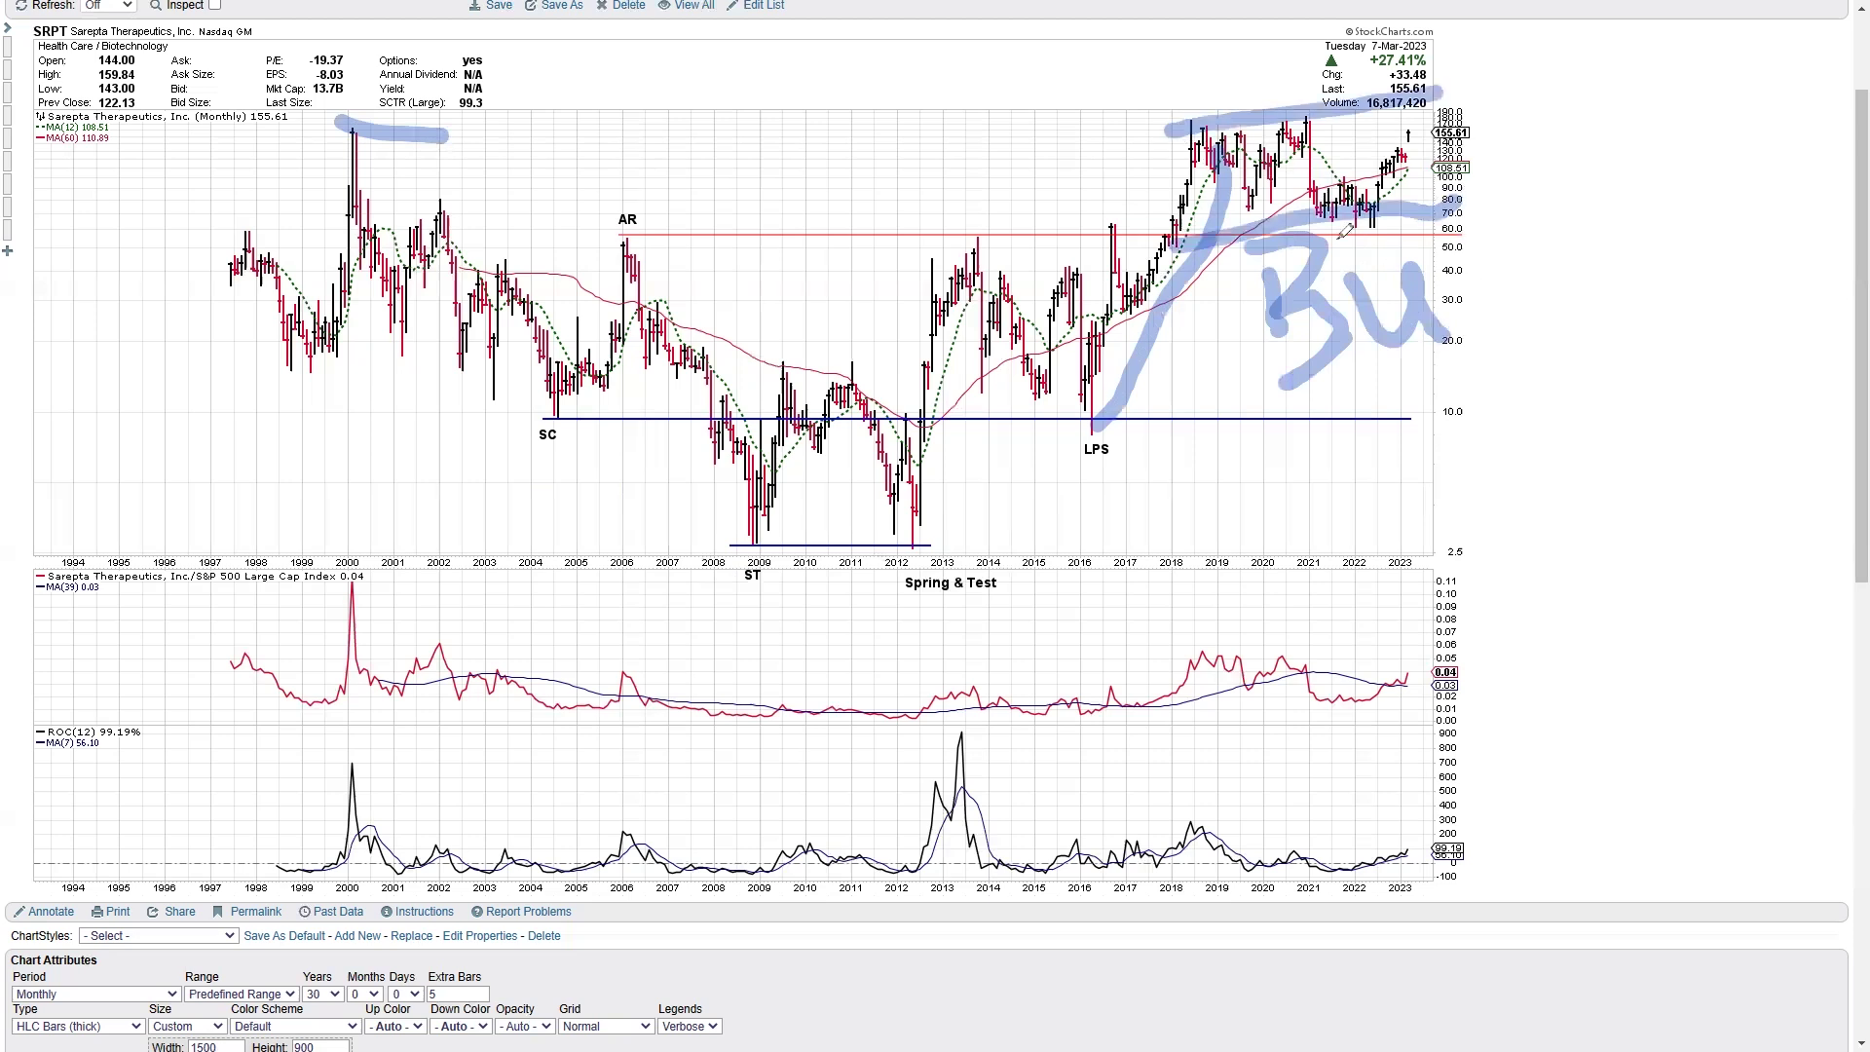
mouse_move(1411, 201)
mouse_down()
mouse_move(1363, 164)
mouse_move(1287, 183)
mouse_move(1302, 254)
mouse_move(1409, 220)
mouse_move(1402, 181)
mouse_up()
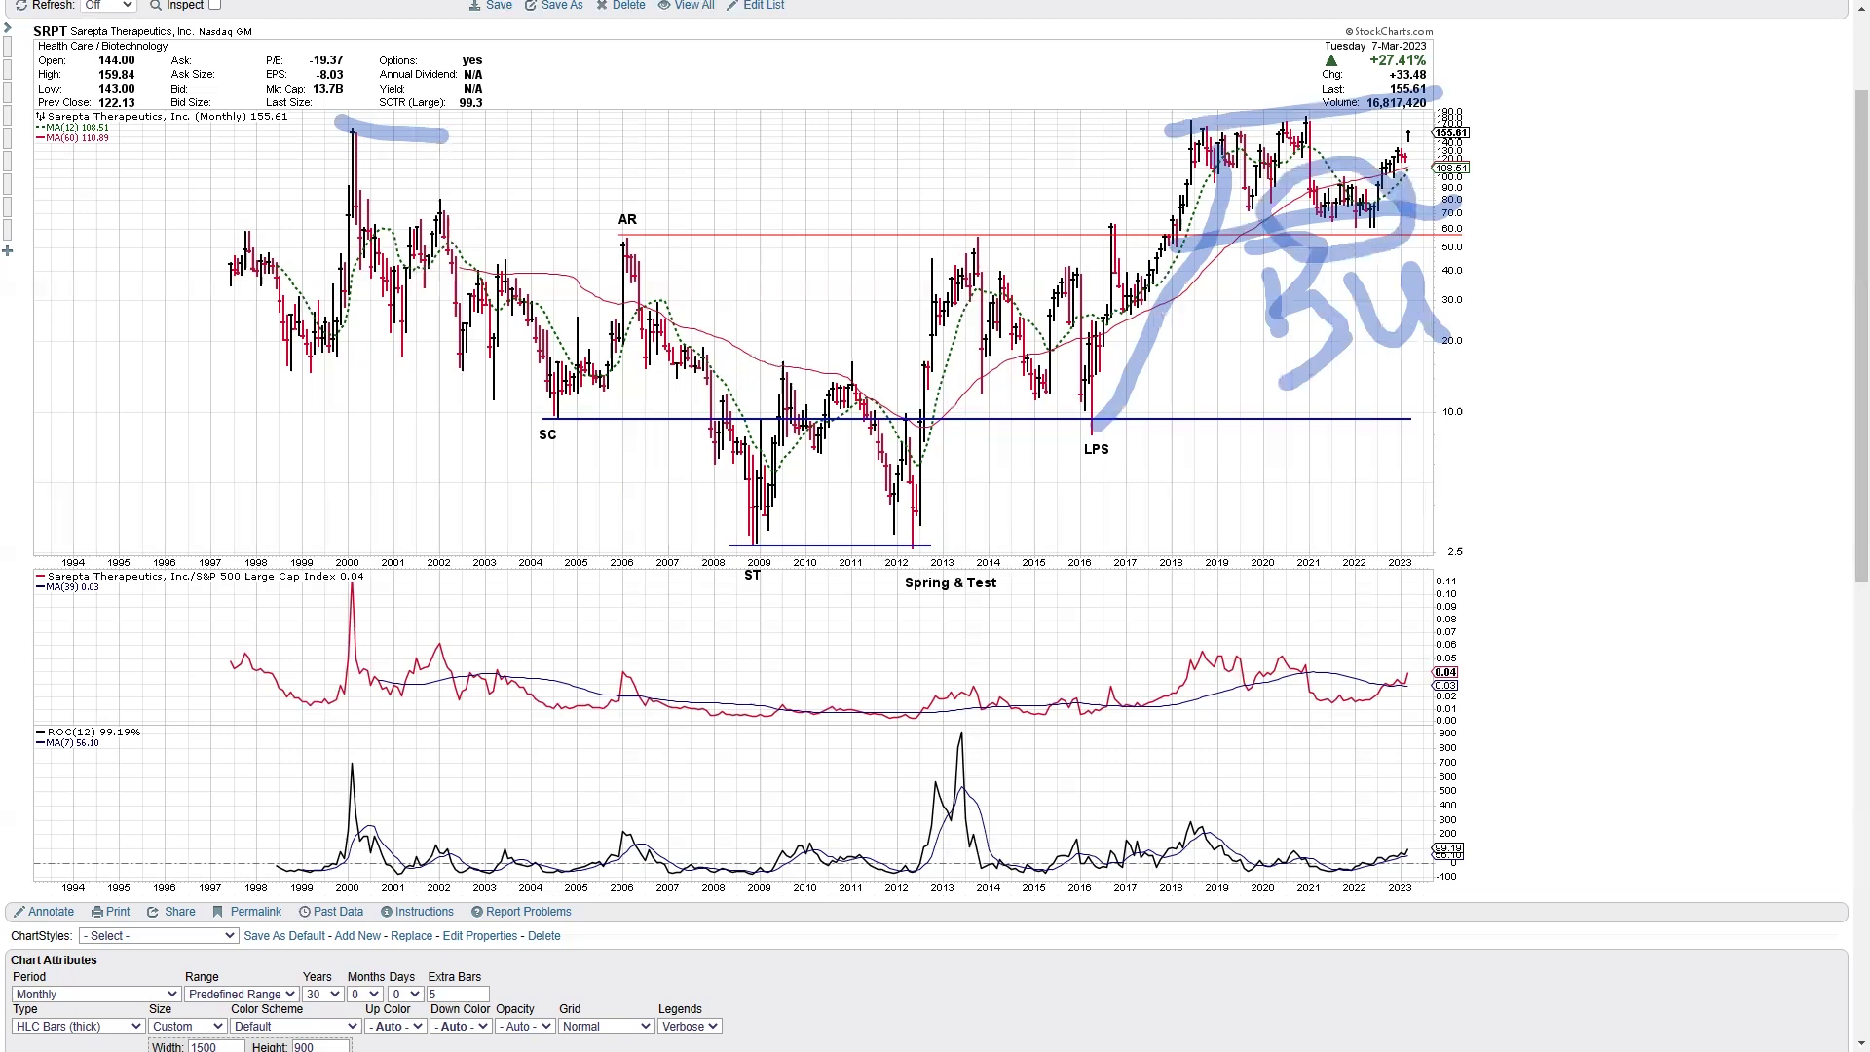
key(e)
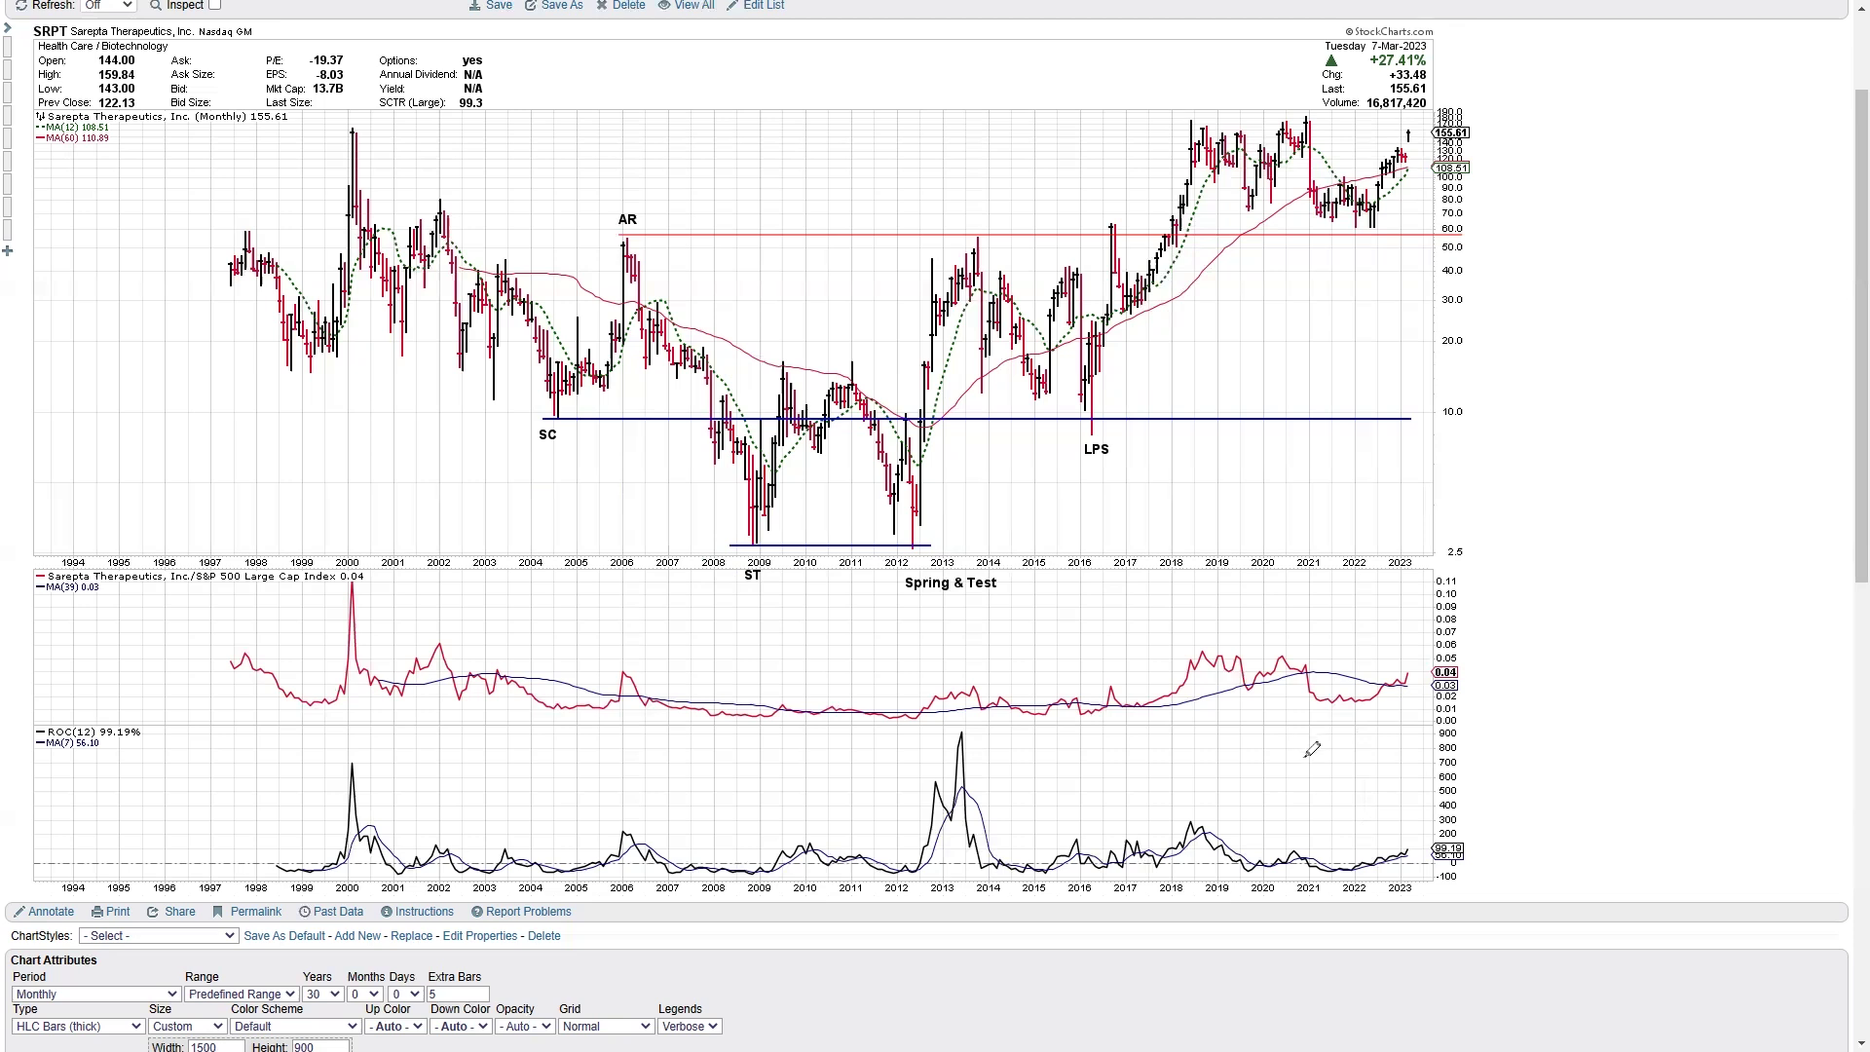
Sketch a long saucer curve below the relative strength line, add rising strokes beside the recent data, and clear the ink.
mouse_move(409, 719)
mouse_down()
mouse_move(699, 801)
mouse_move(1193, 798)
mouse_move(1327, 712)
mouse_move(1387, 745)
mouse_move(1474, 650)
mouse_up()
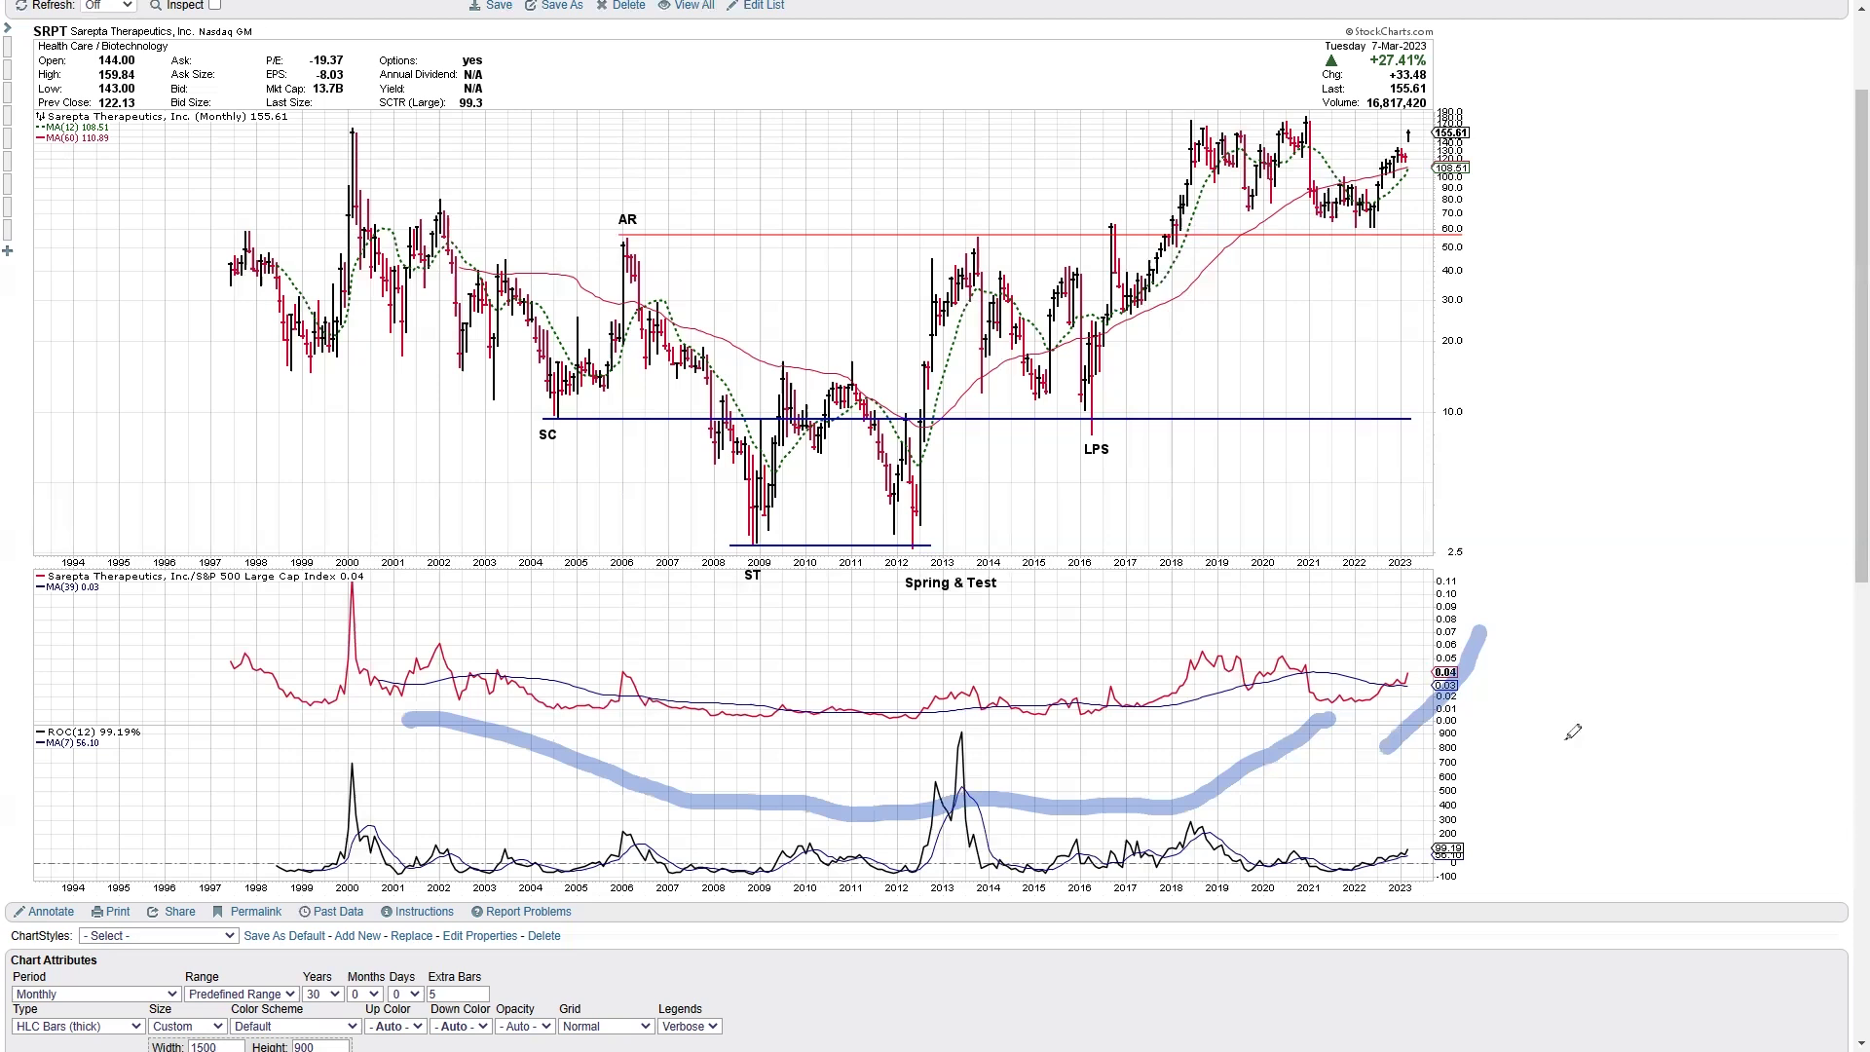
drag(1376, 630, 1497, 450)
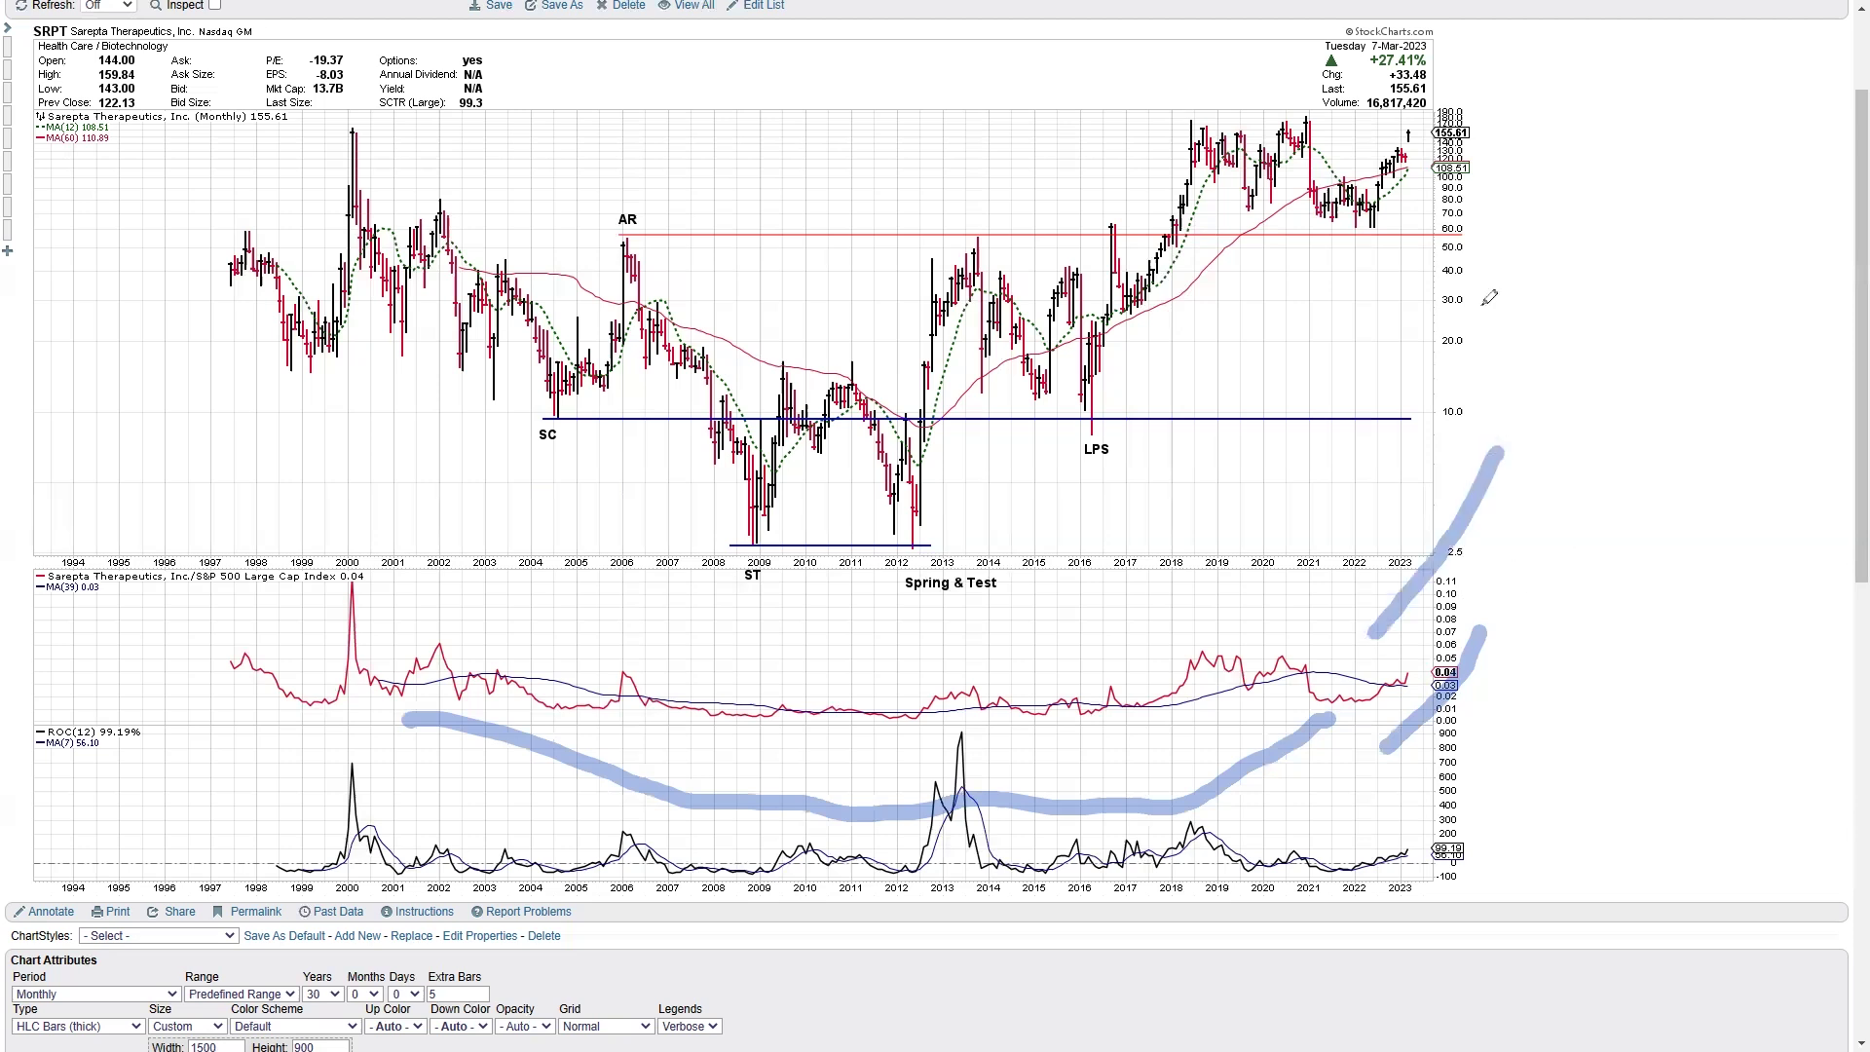
drag(1445, 251, 1535, 127)
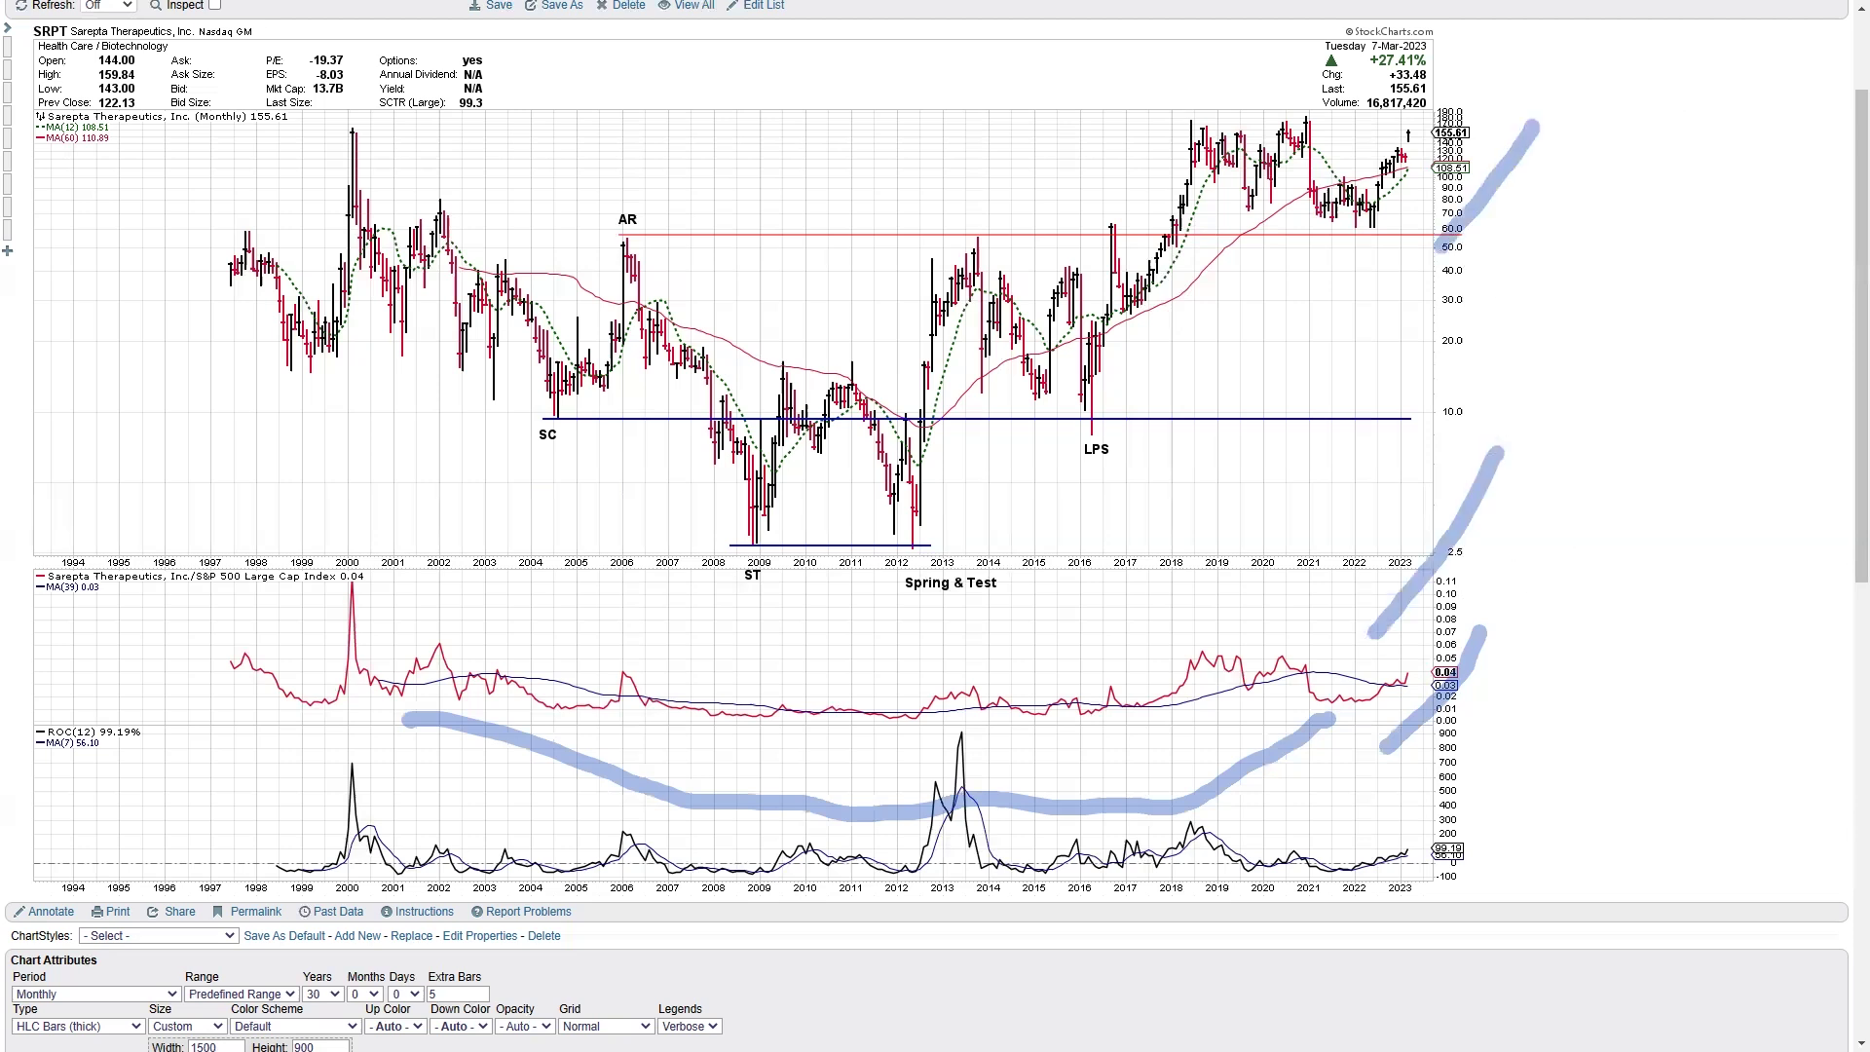
key(e)
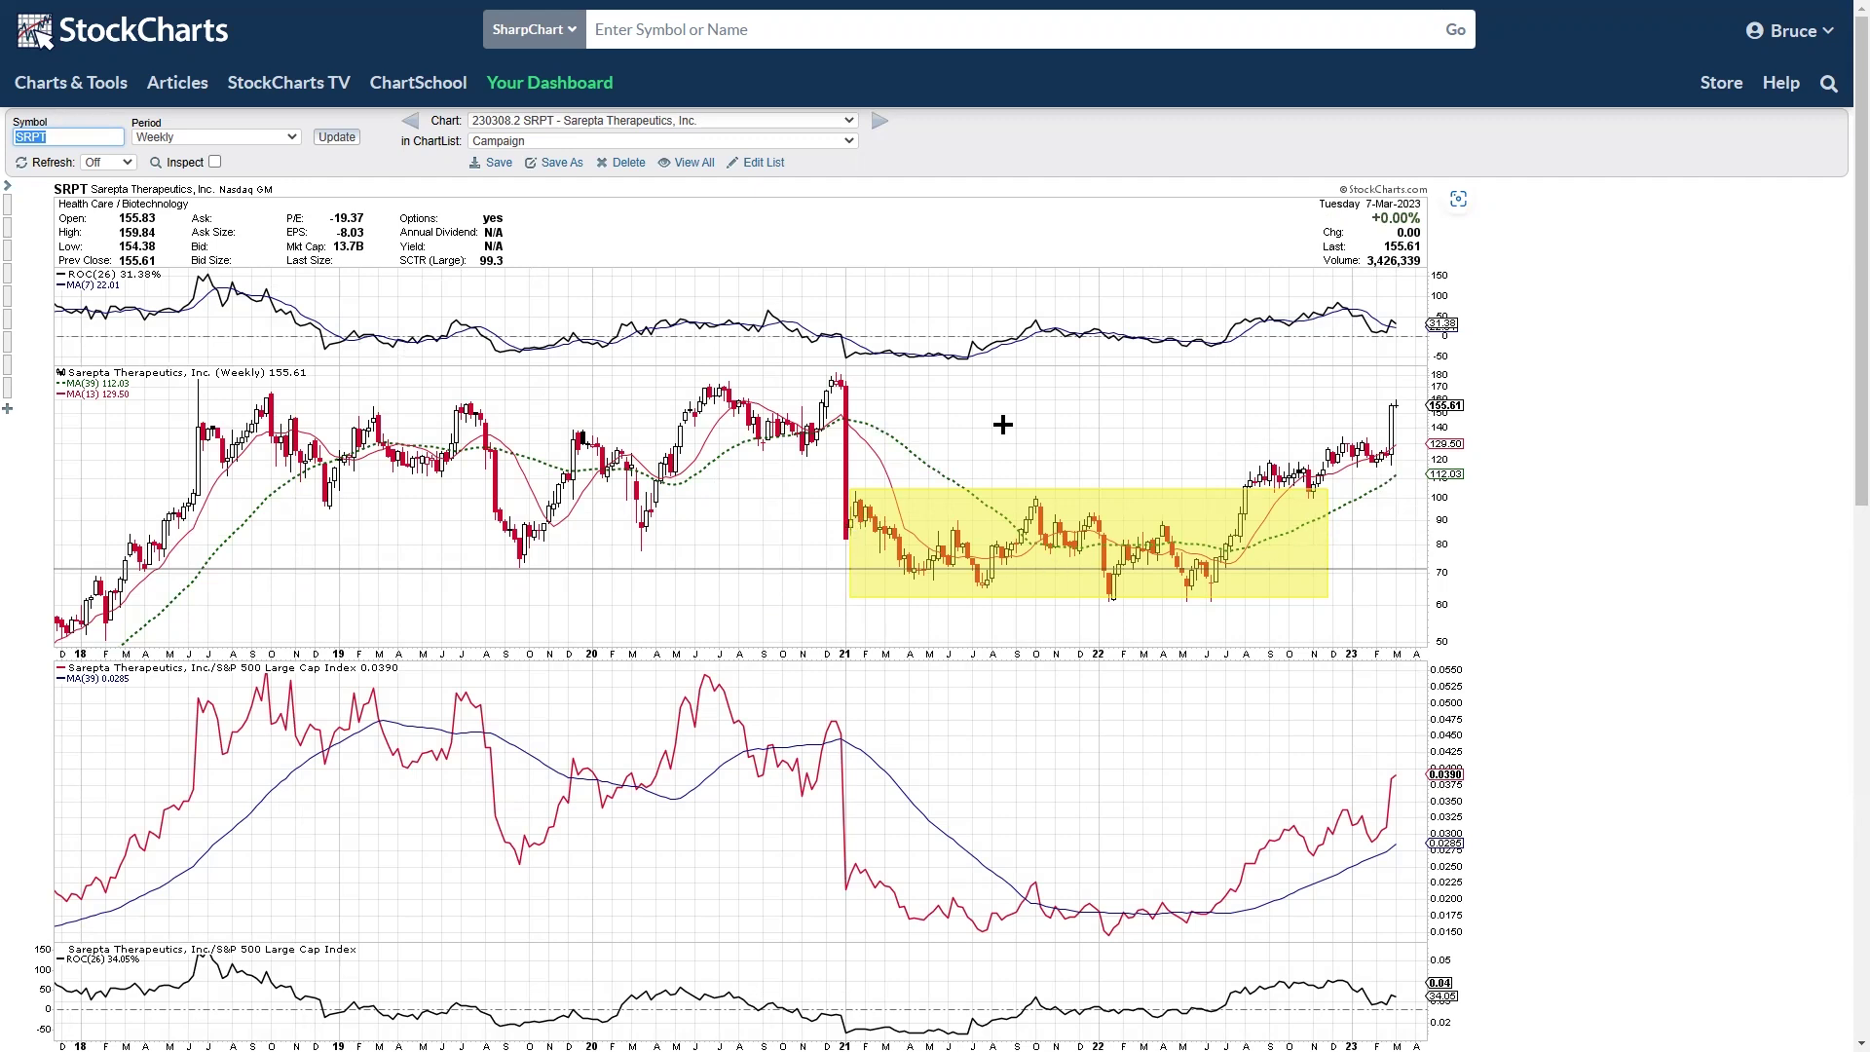
Advance through the Campaign list to Cabot Corp.'s monthly chart, review all its panels, and open its weekly chart.
click(877, 120)
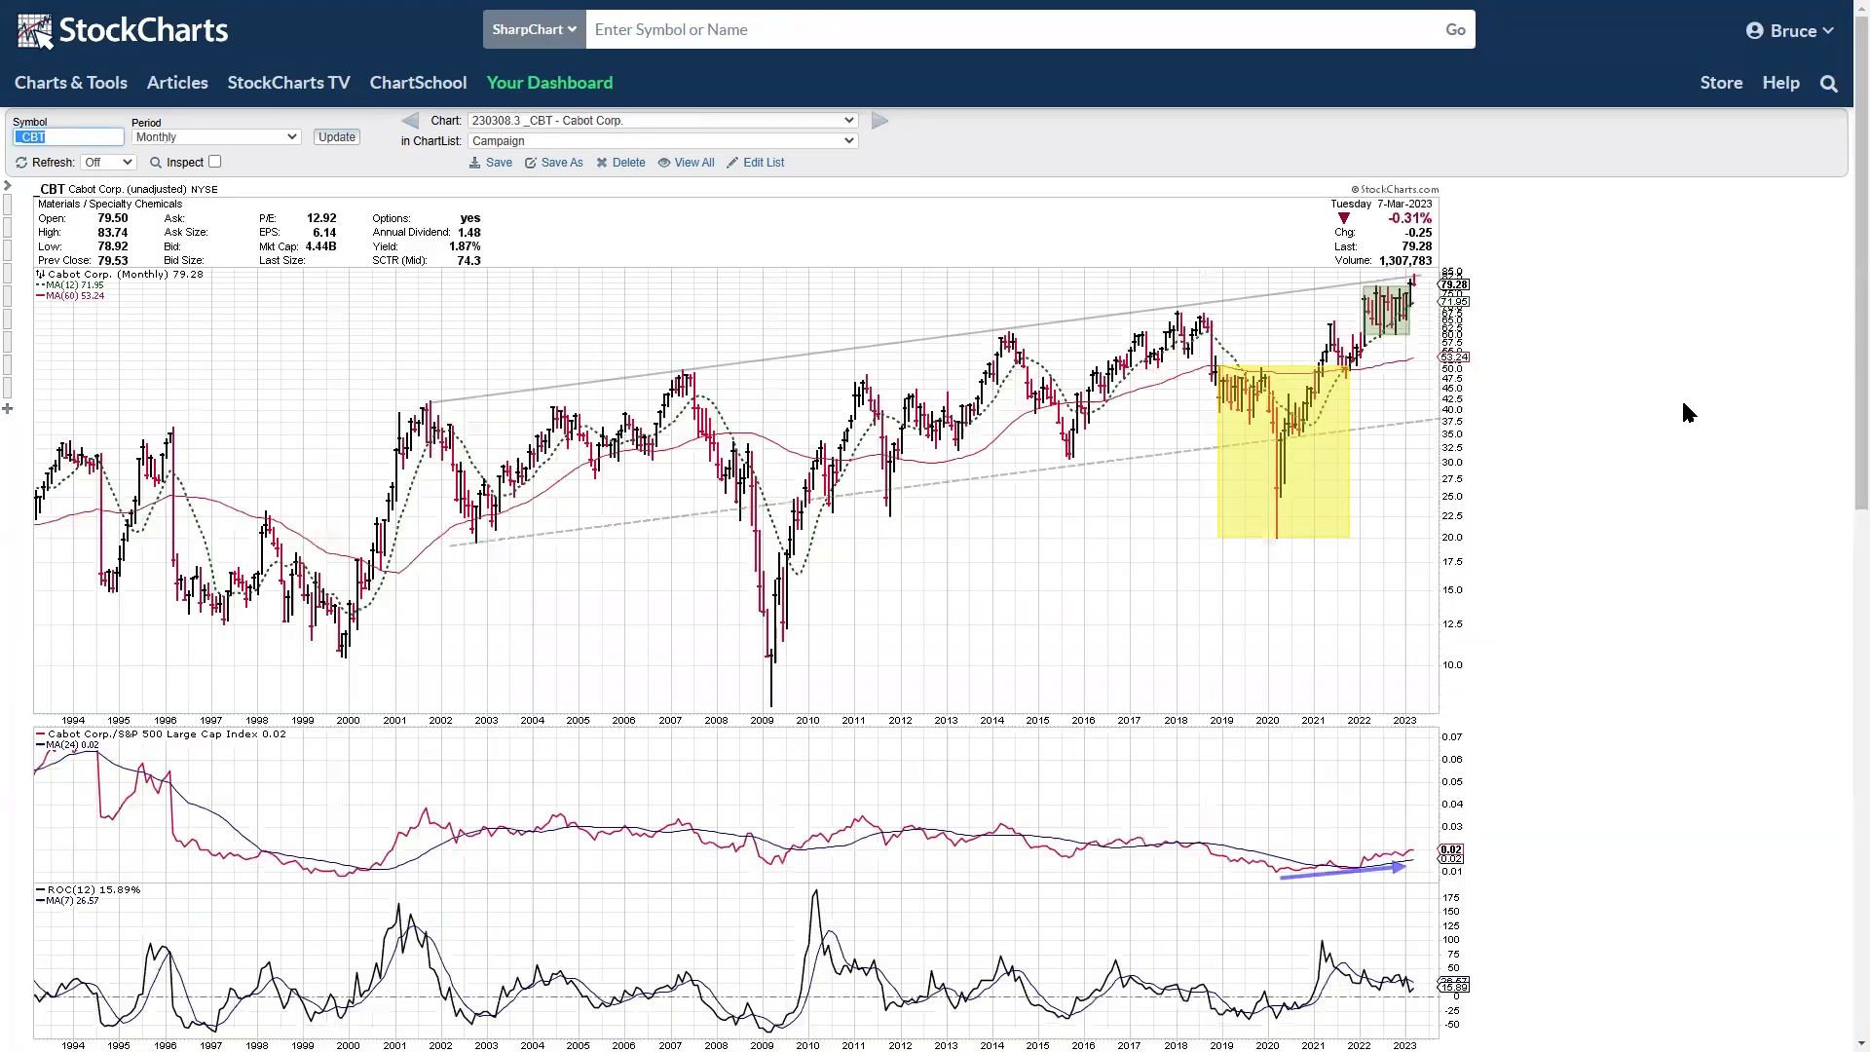
scroll(1684, 407, down, 2)
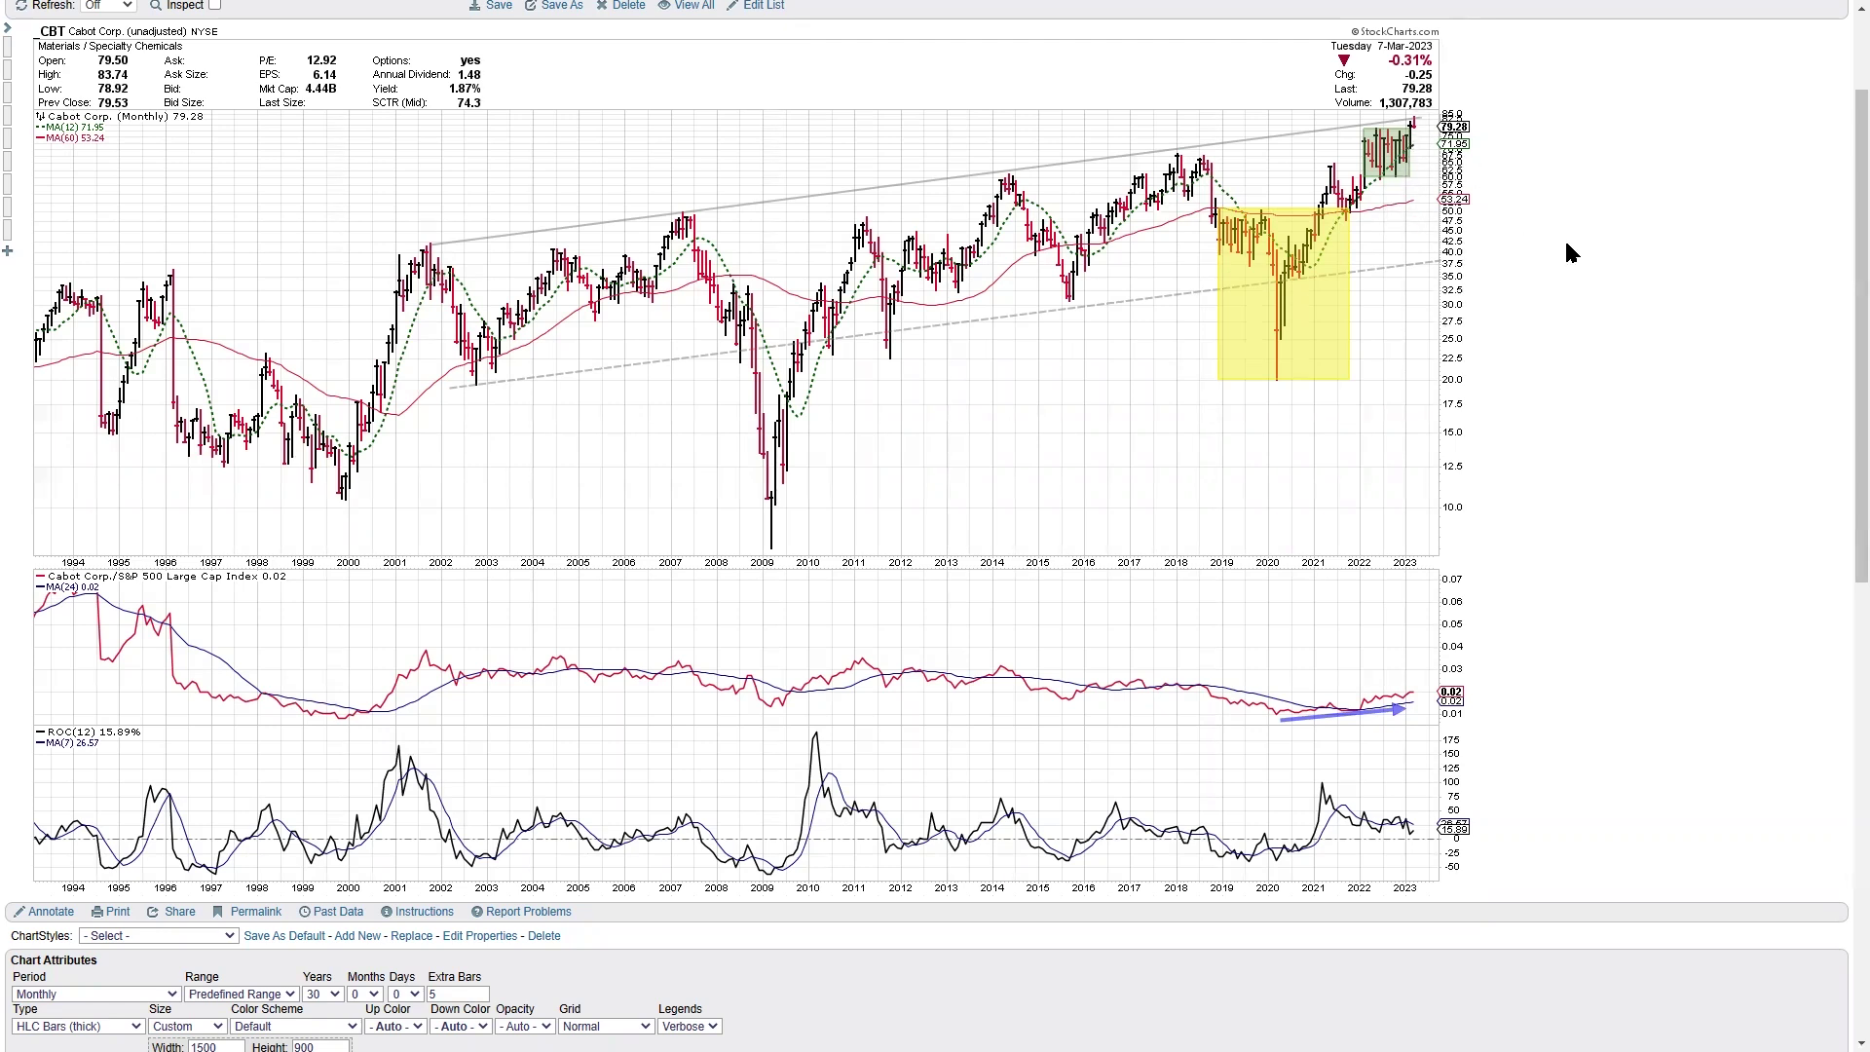
scroll(1560, 248, up, 2)
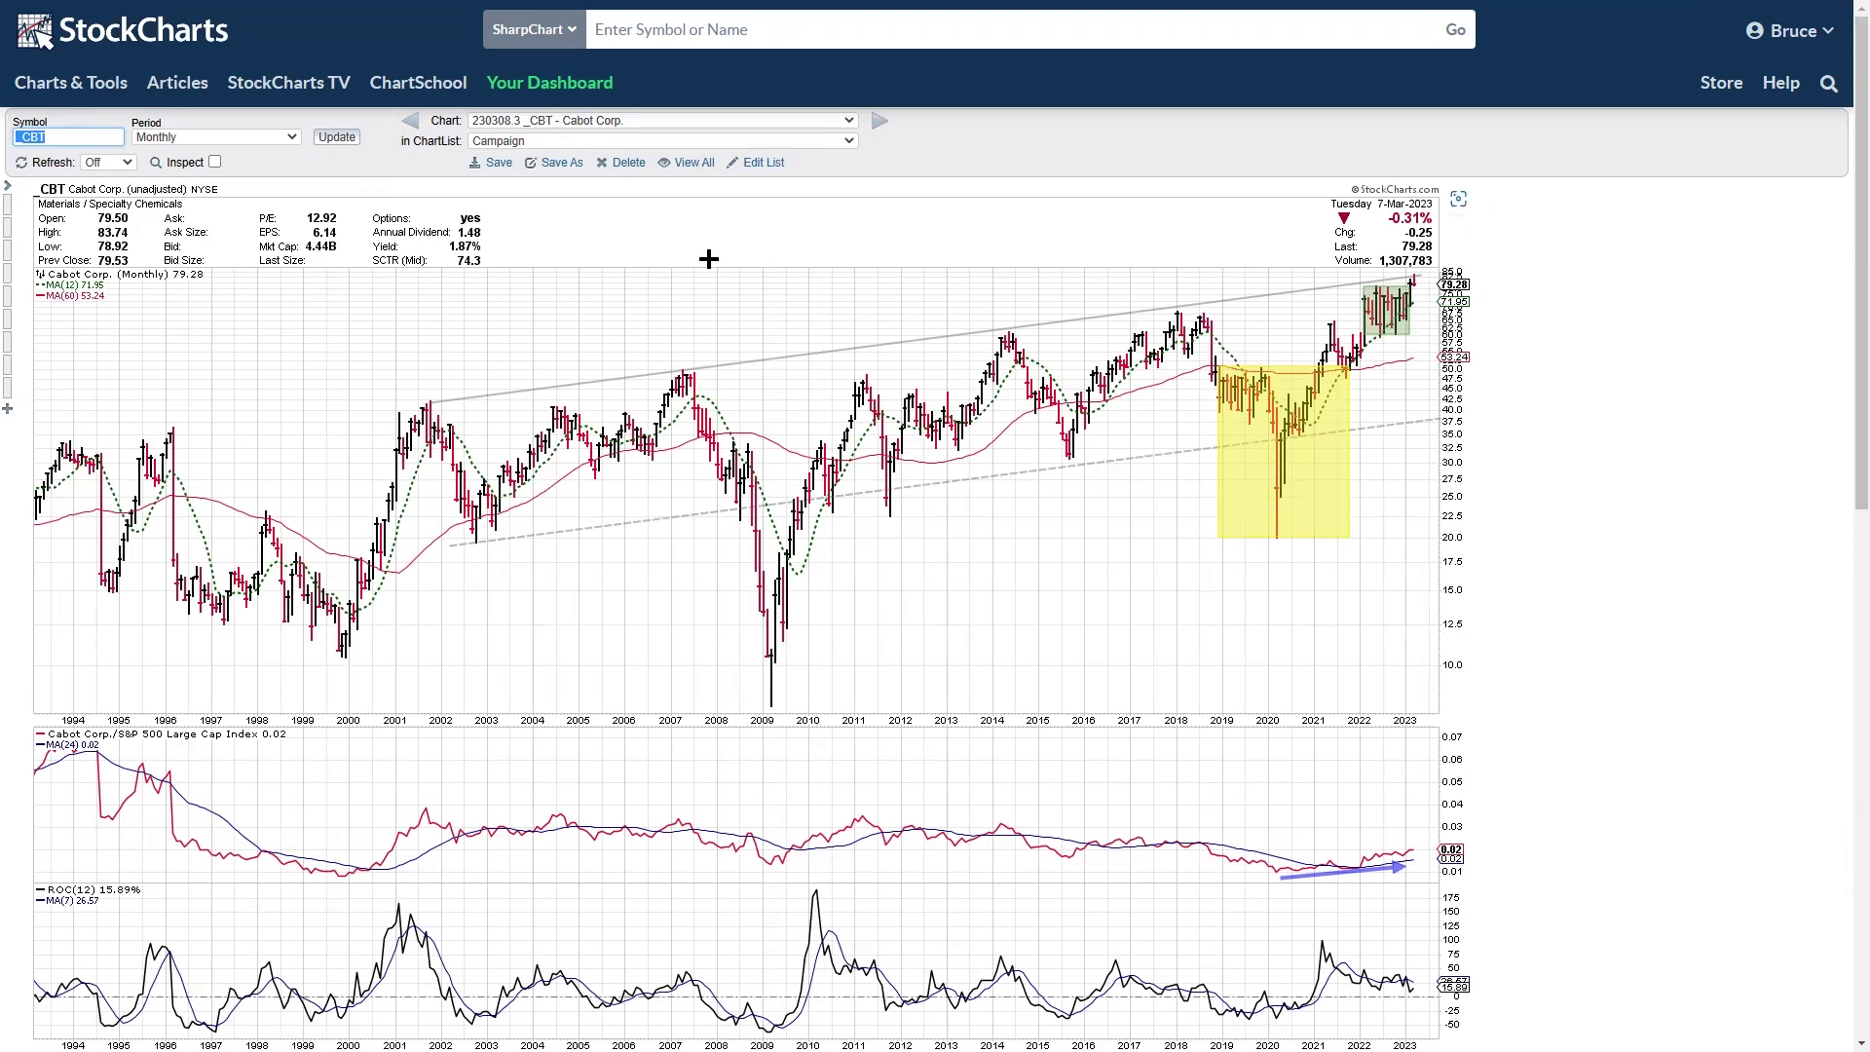
click(879, 122)
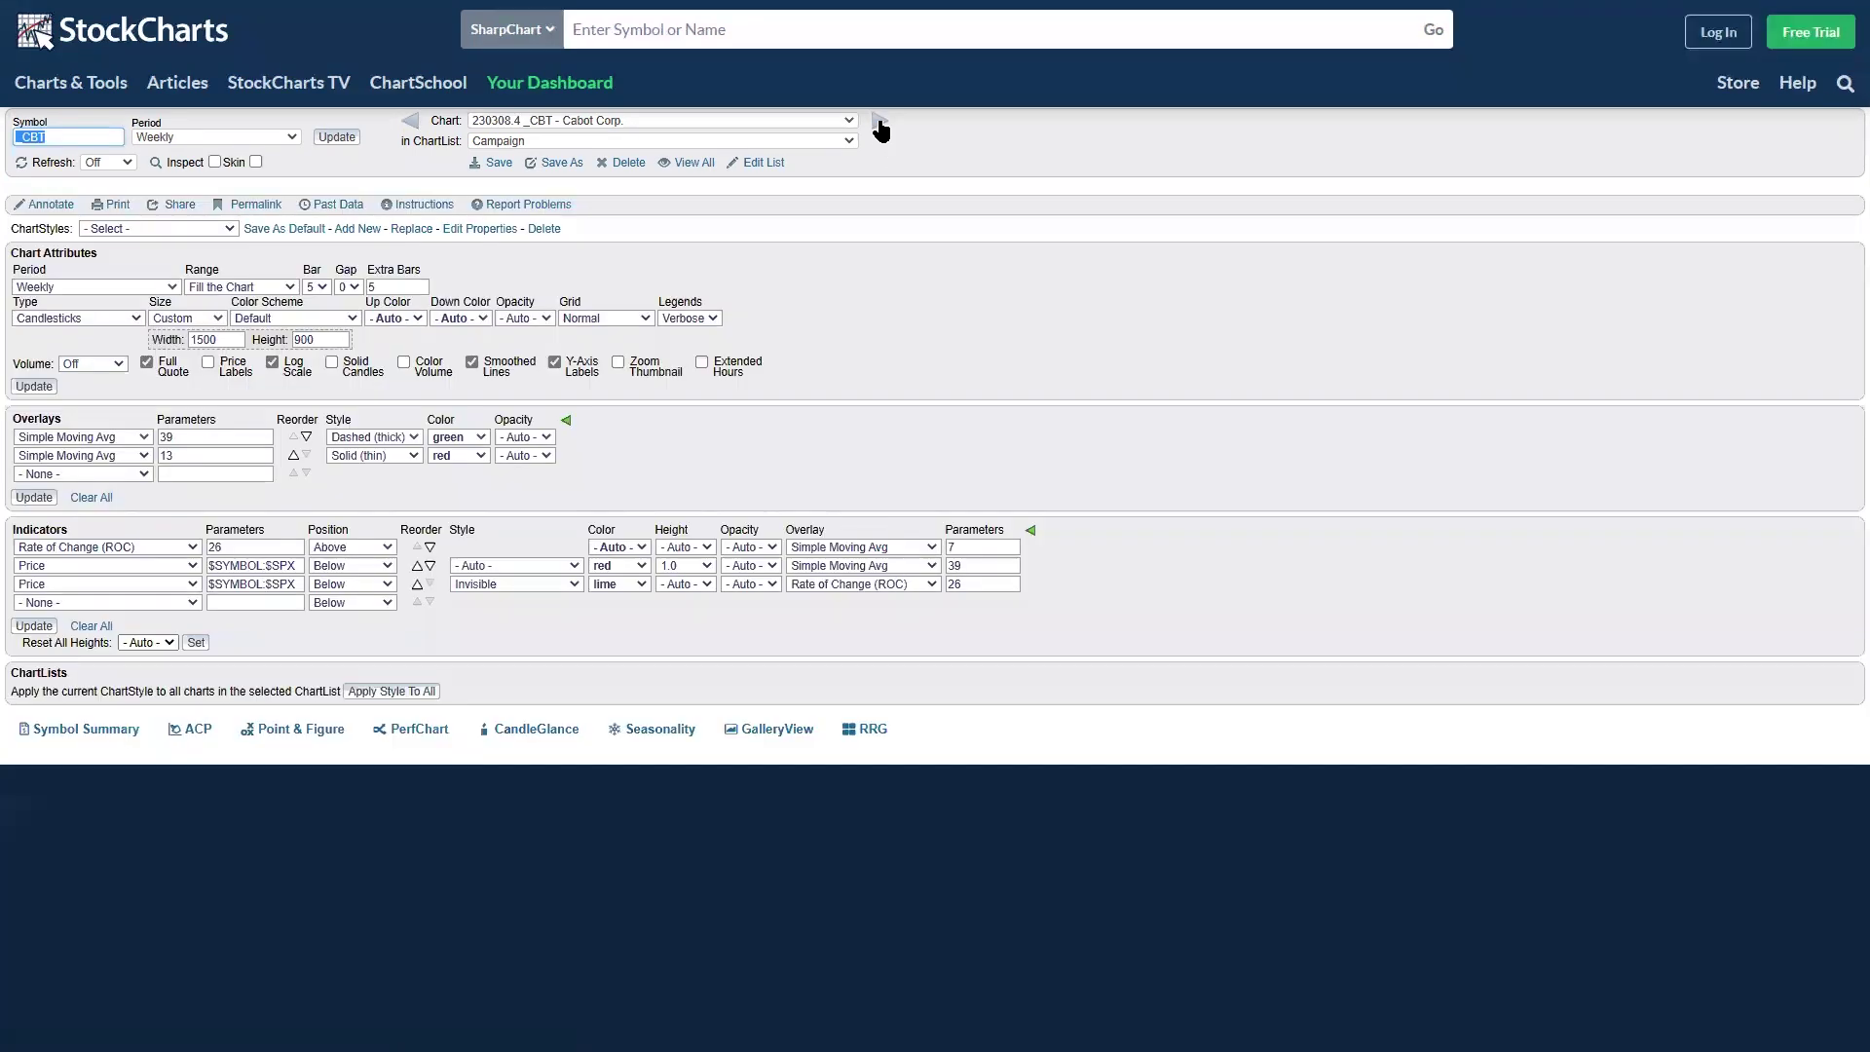
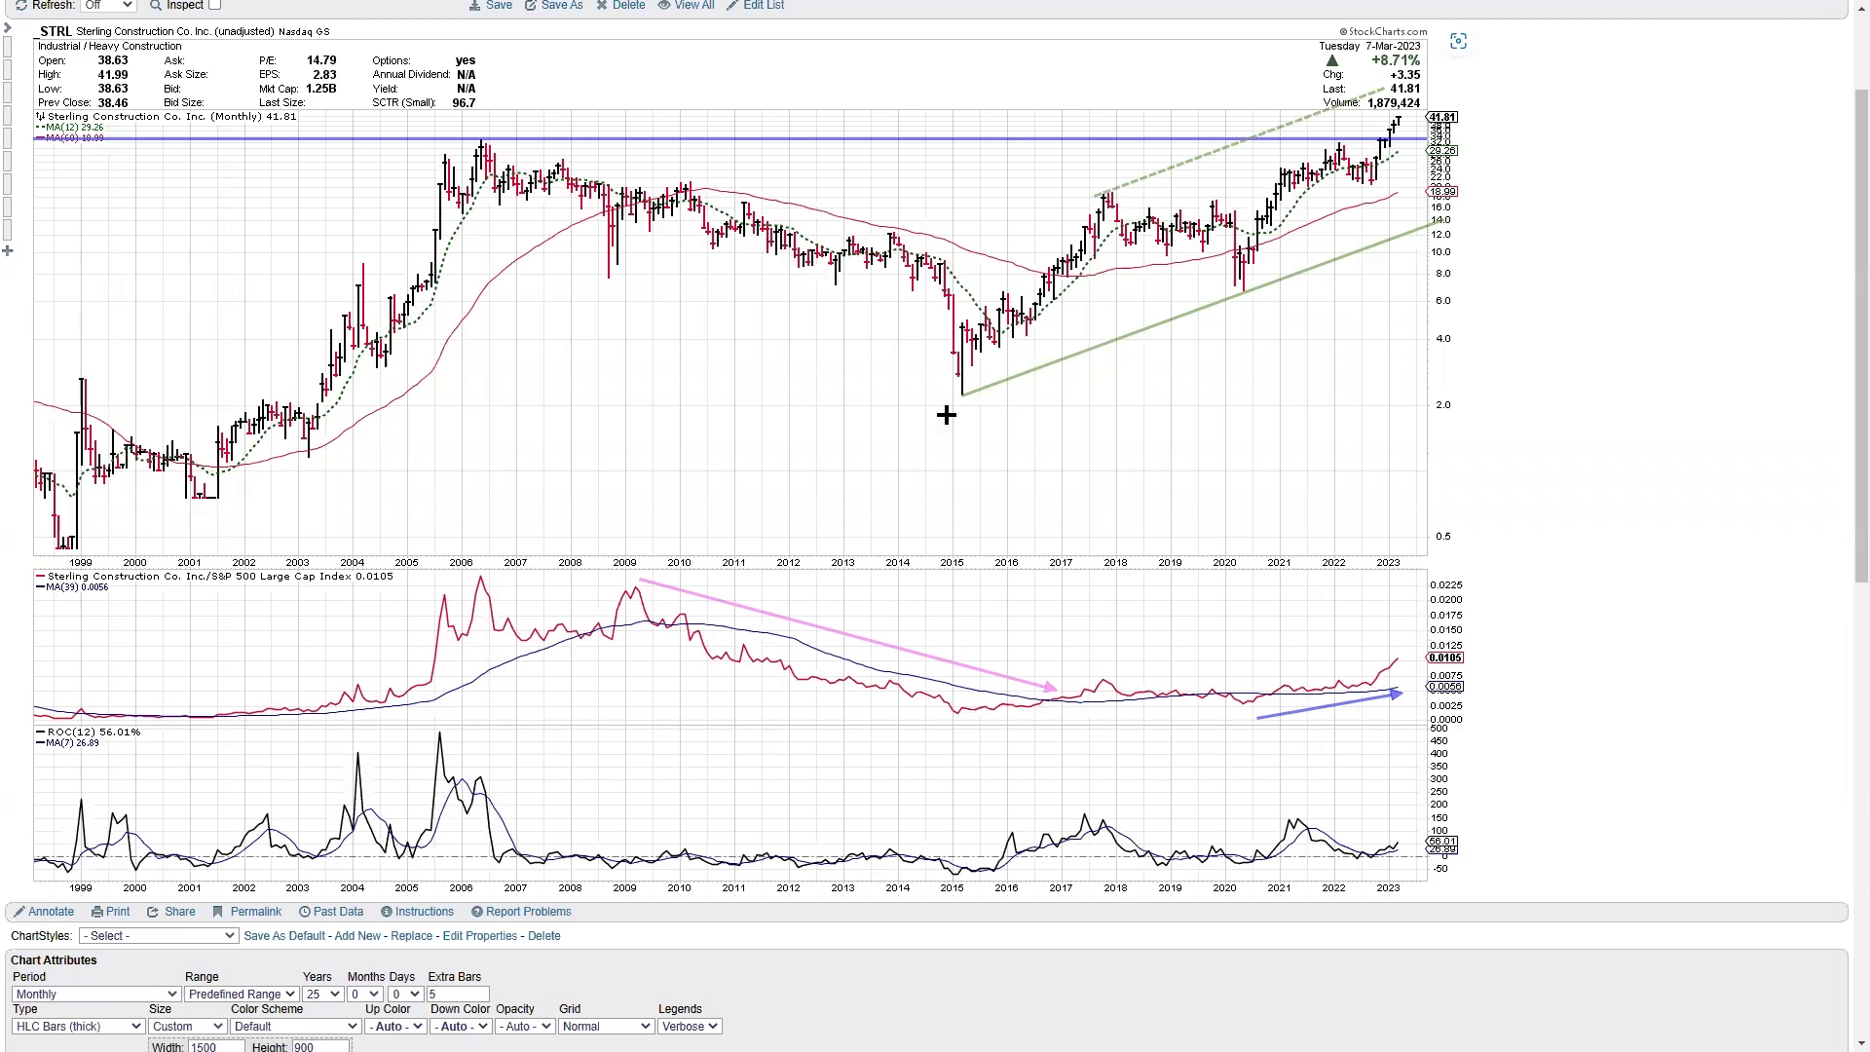
Open Sterling Construction's weekly chart in the Campaign list and review its price, relative strength and ROC panels.
scroll(757, 165, up, 2)
click(876, 123)
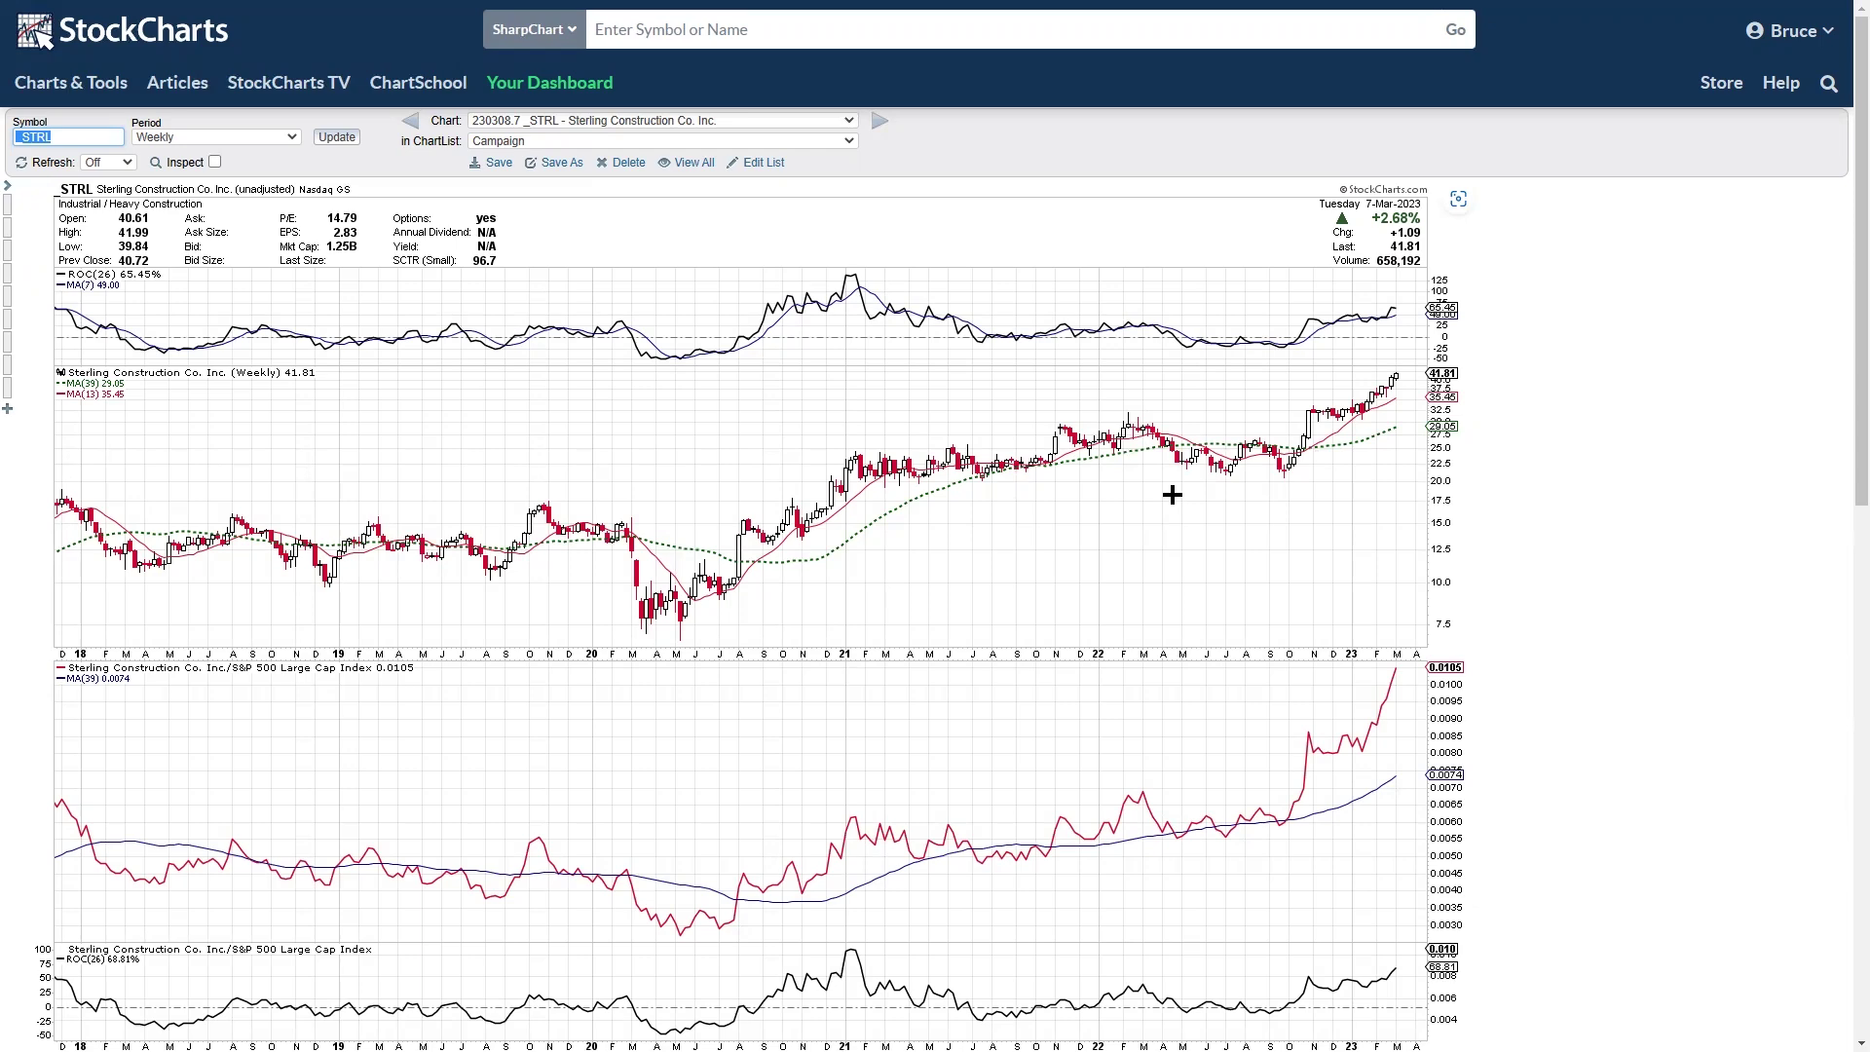
scroll(1189, 488, down, 2)
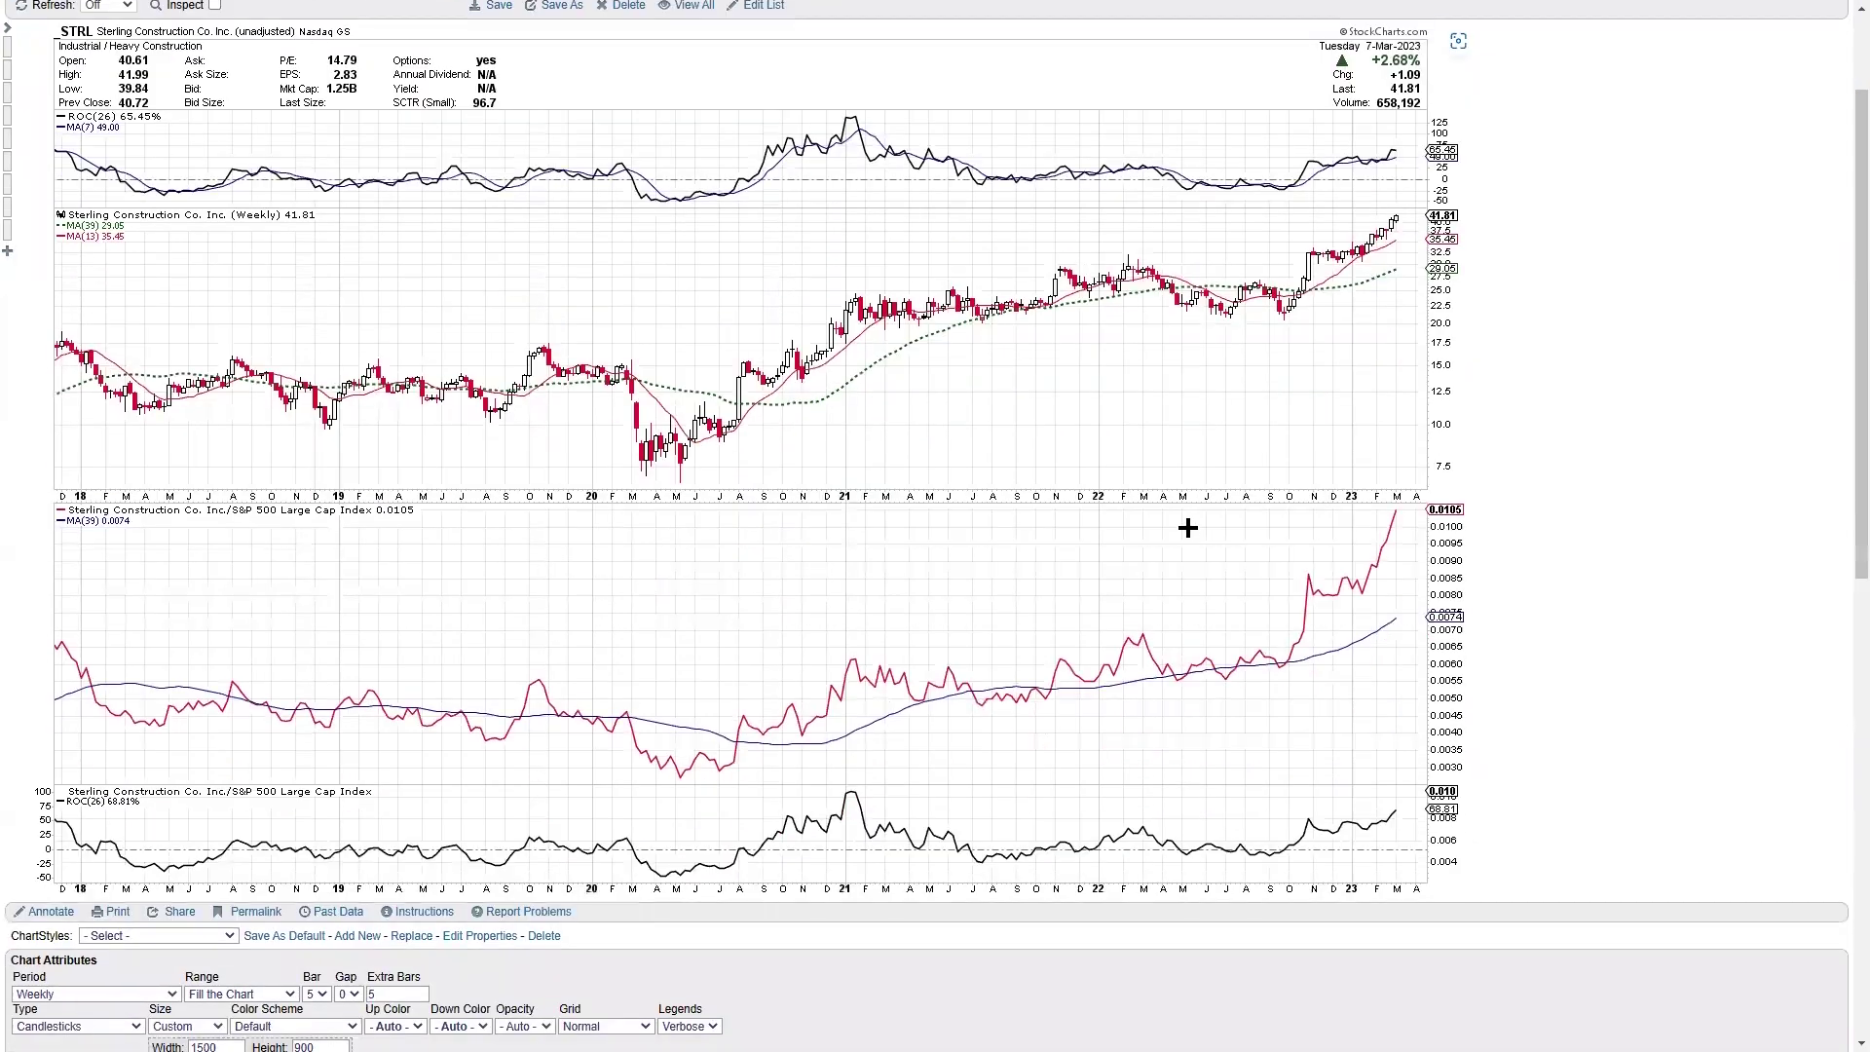
scroll(904, 322, up, 2)
Open Jabil's monthly chart in the Campaign list and examine its highlighted base, relative strength and momentum panels.
click(880, 124)
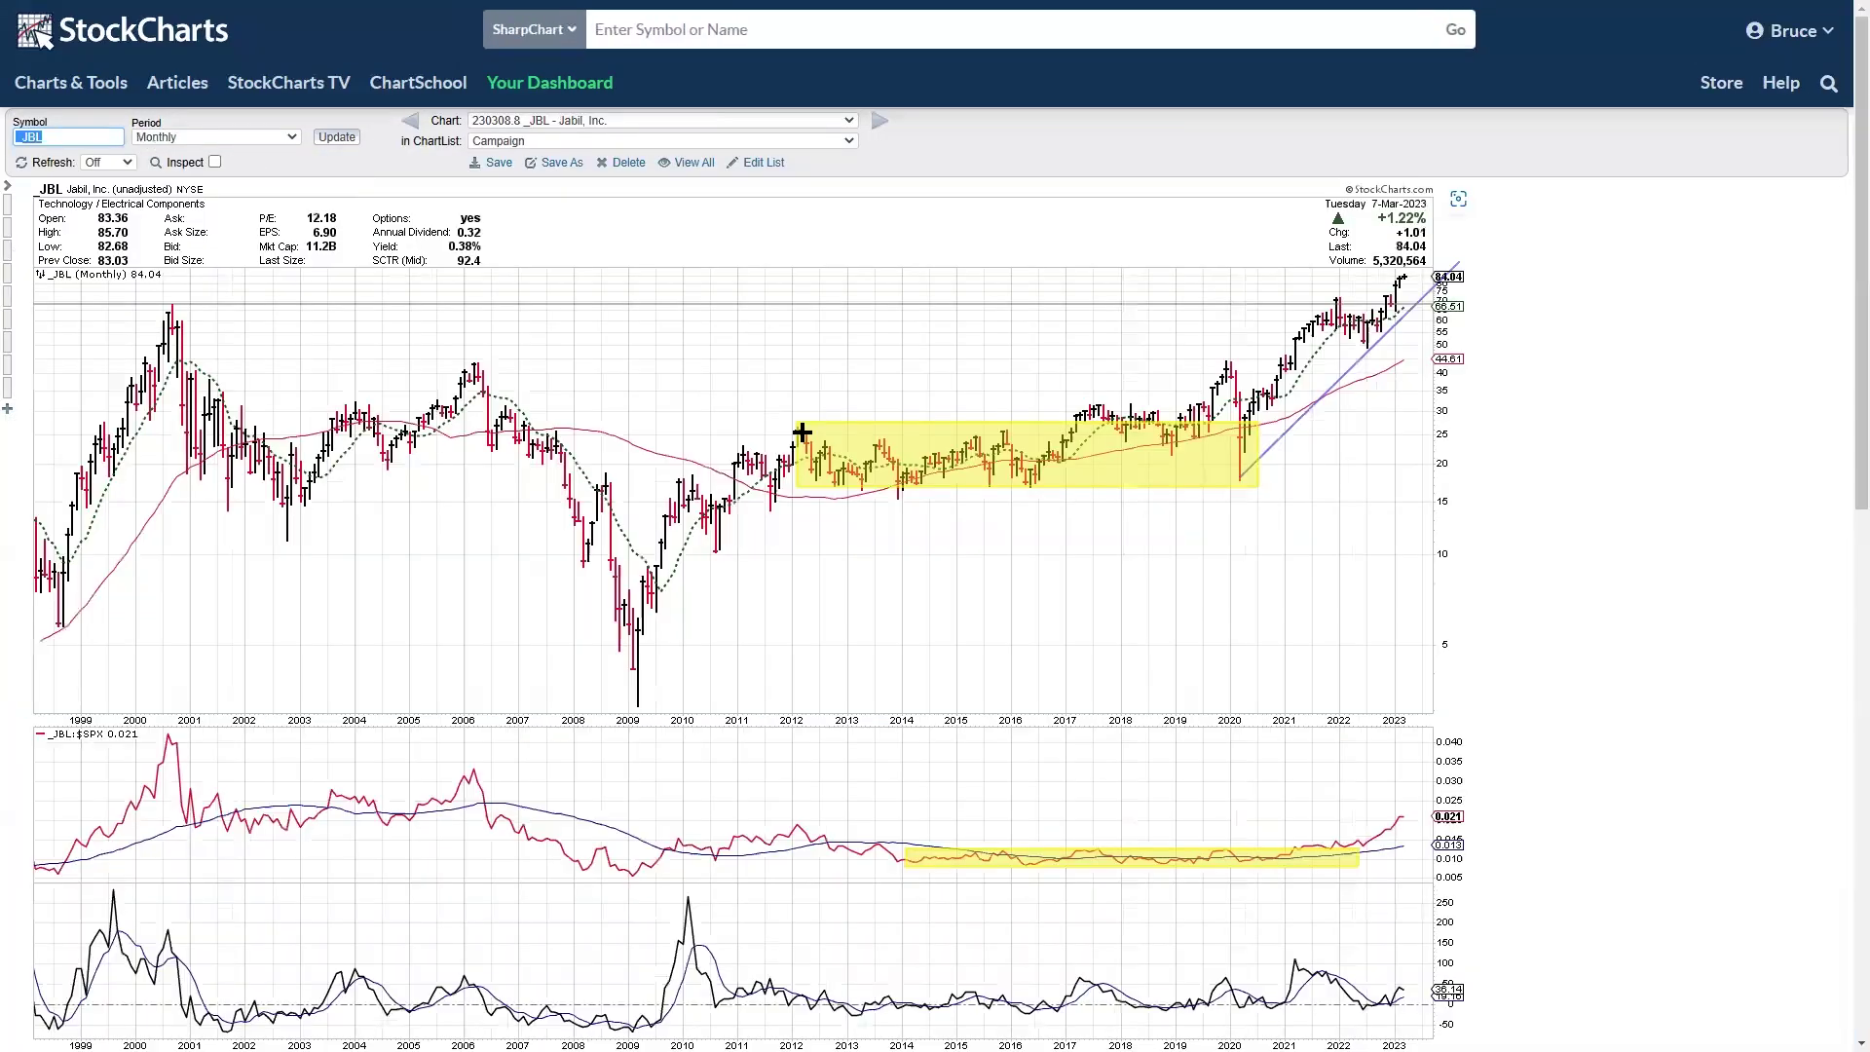
scroll(787, 424, down, 2)
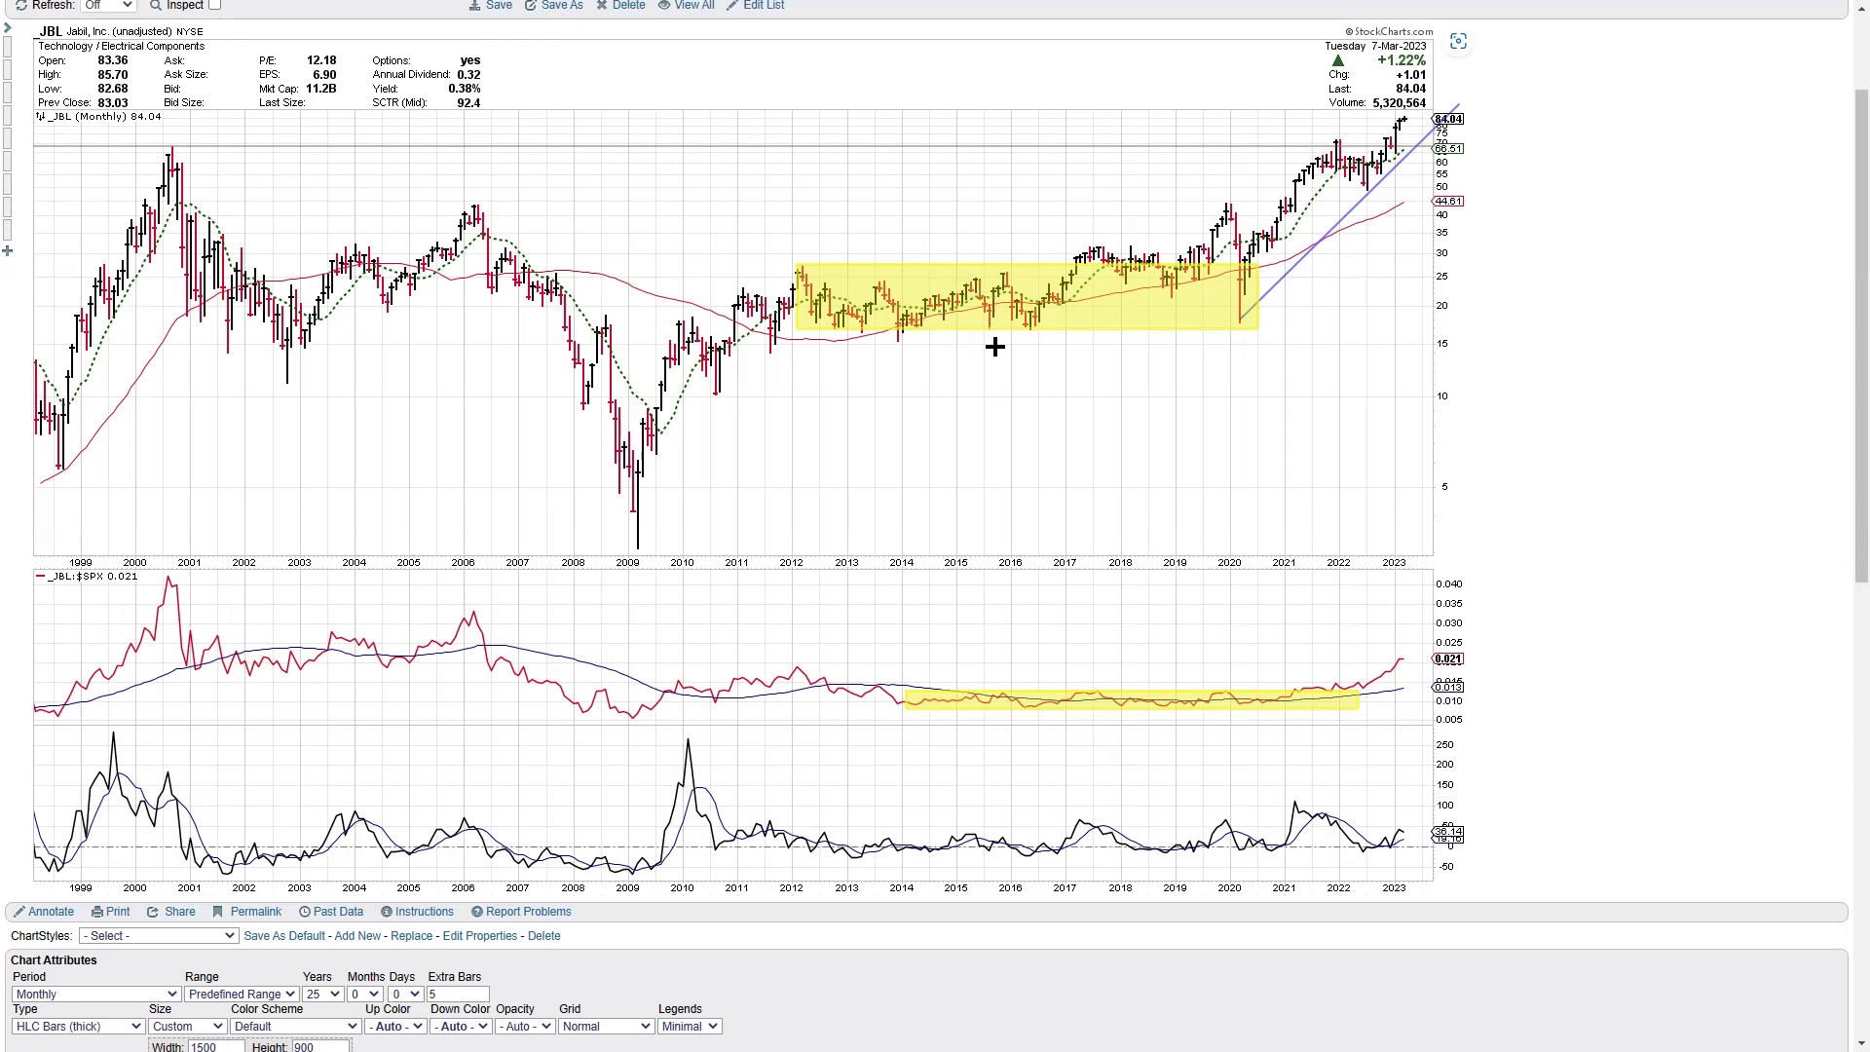
scroll(991, 349, up, 3)
Open Jabil's weekly chart and examine its price trend, relative strength against the S&P 500 and ROC panels.
click(879, 121)
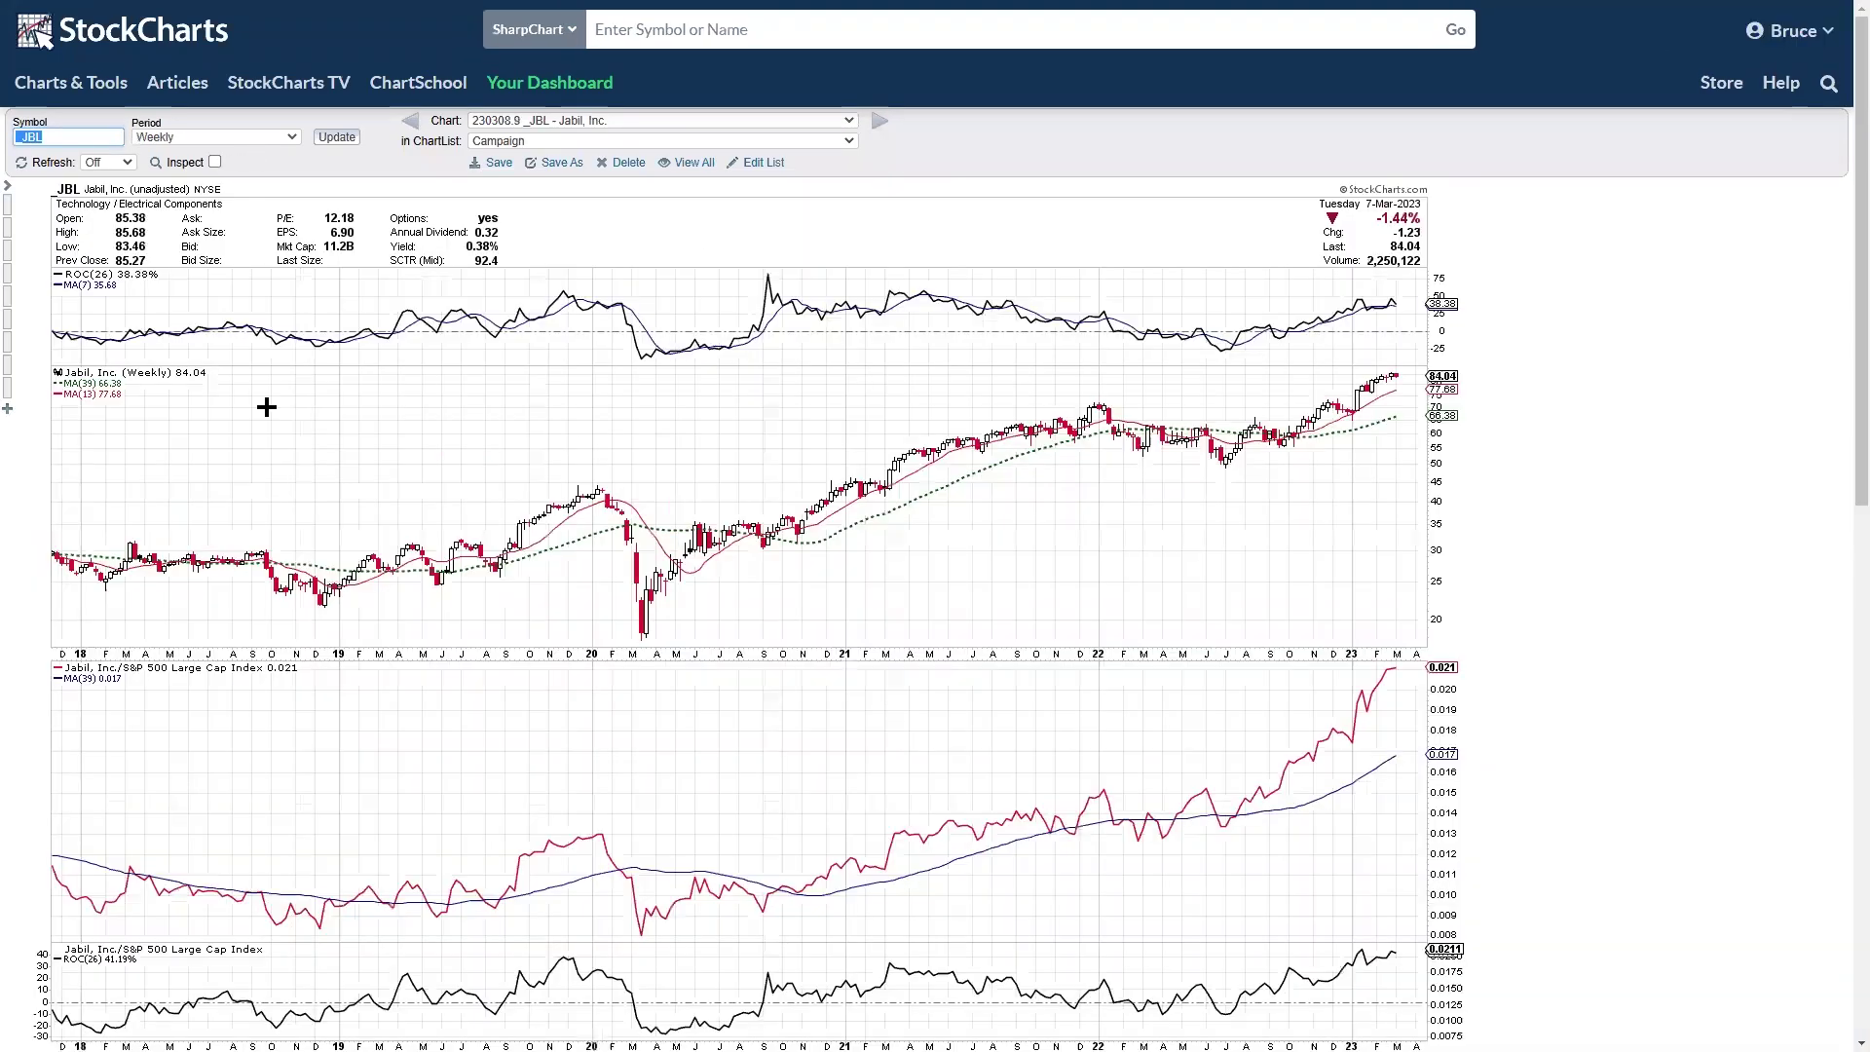
scroll(1071, 439, down, 2)
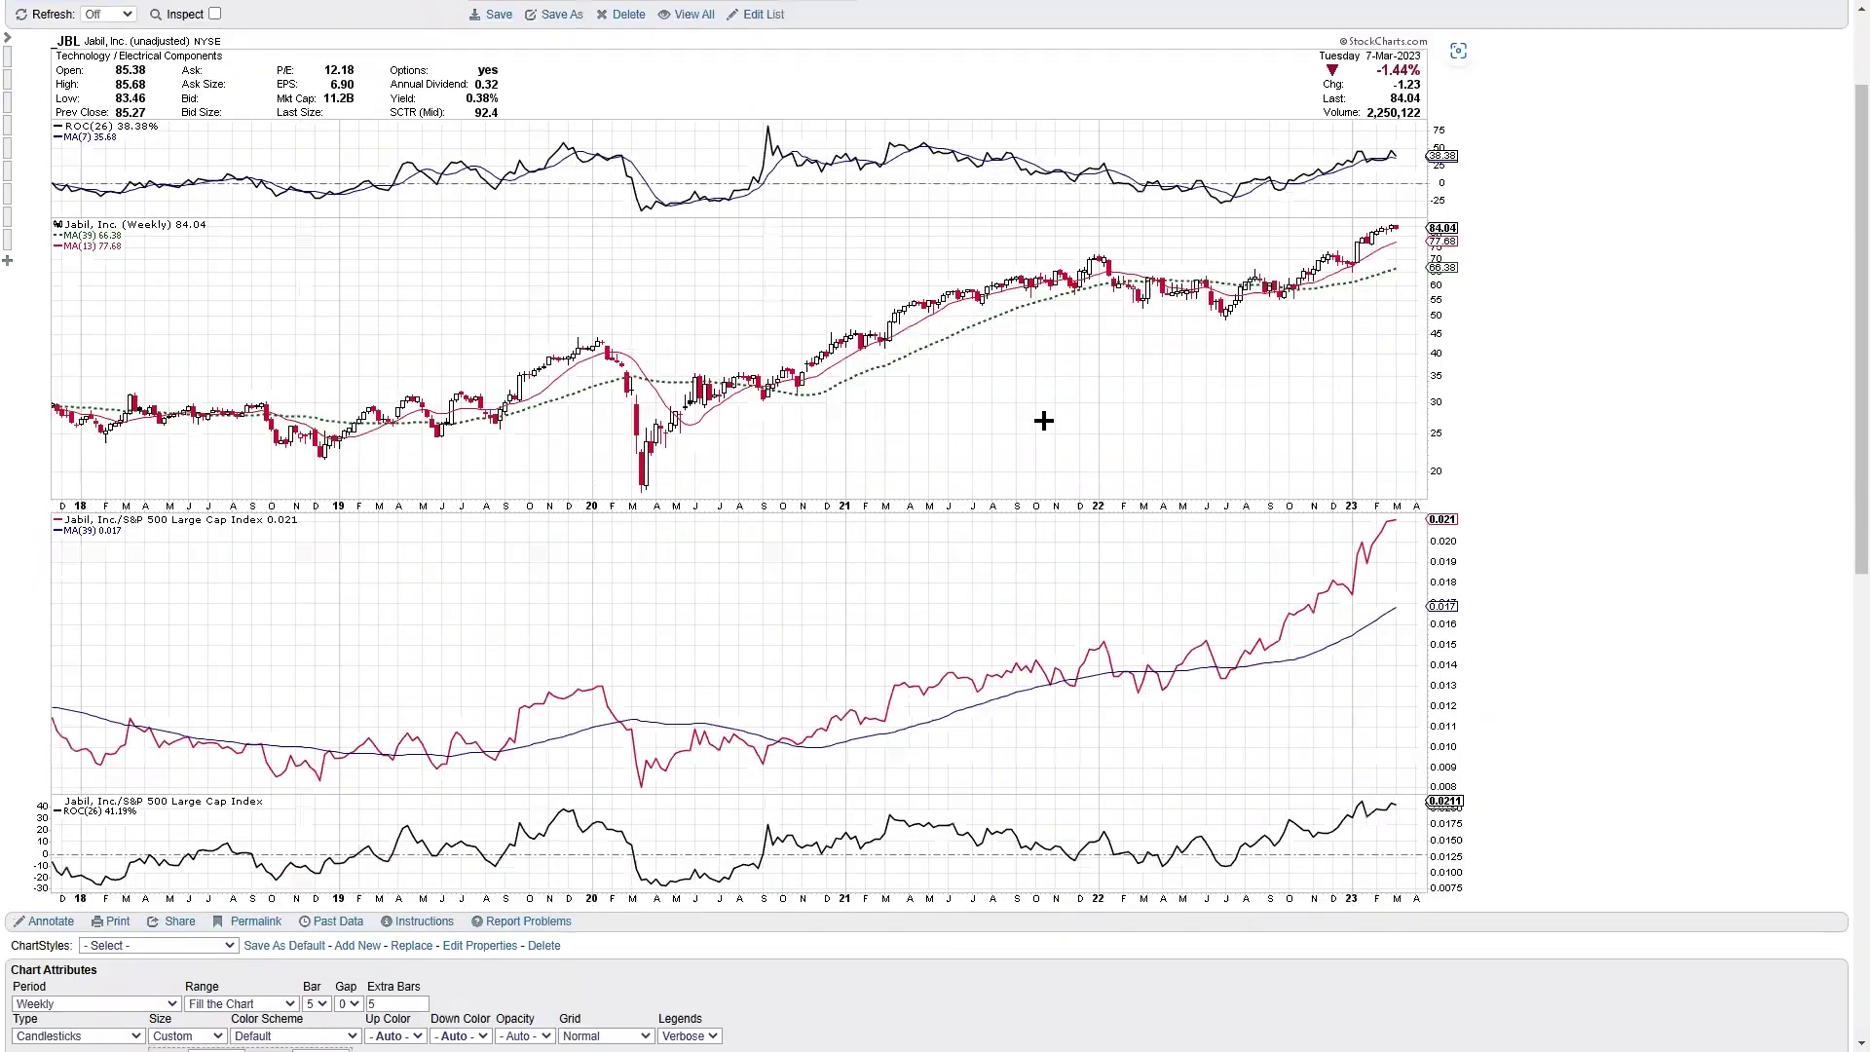
scroll(996, 394, down, 1)
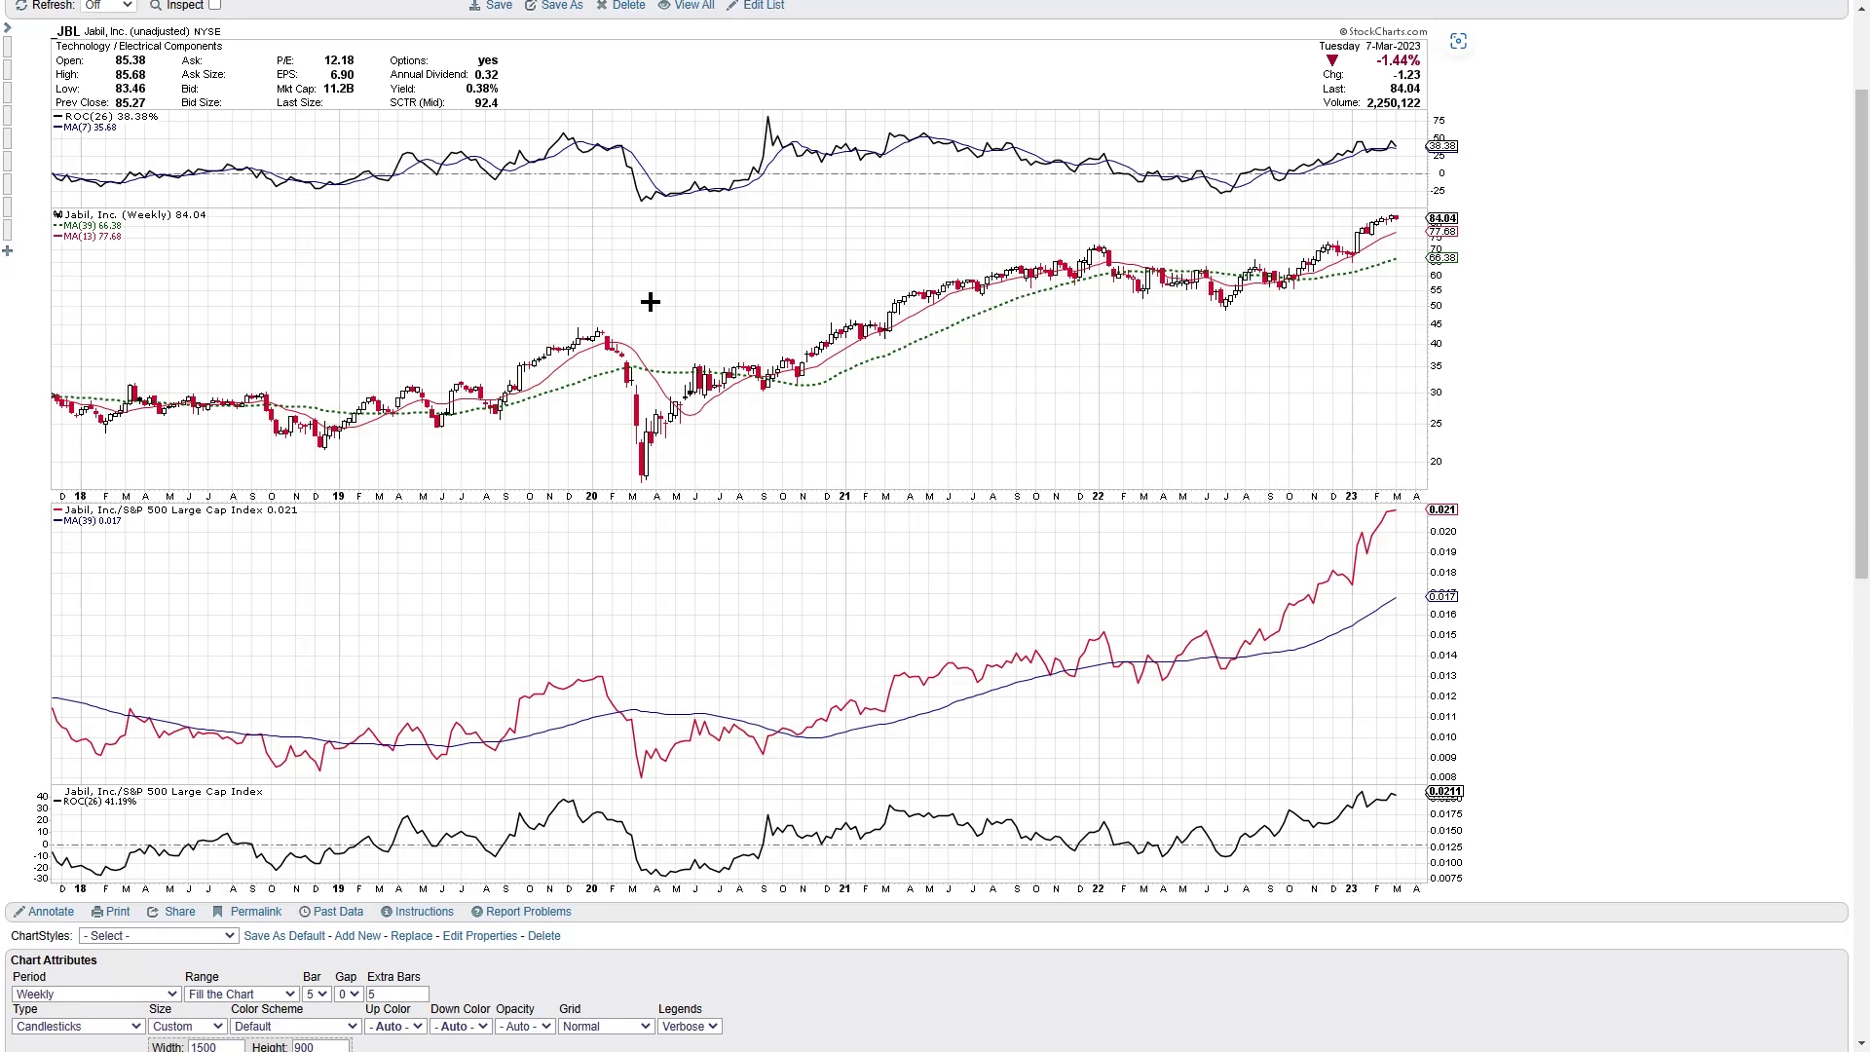
scroll(605, 316, up, 2)
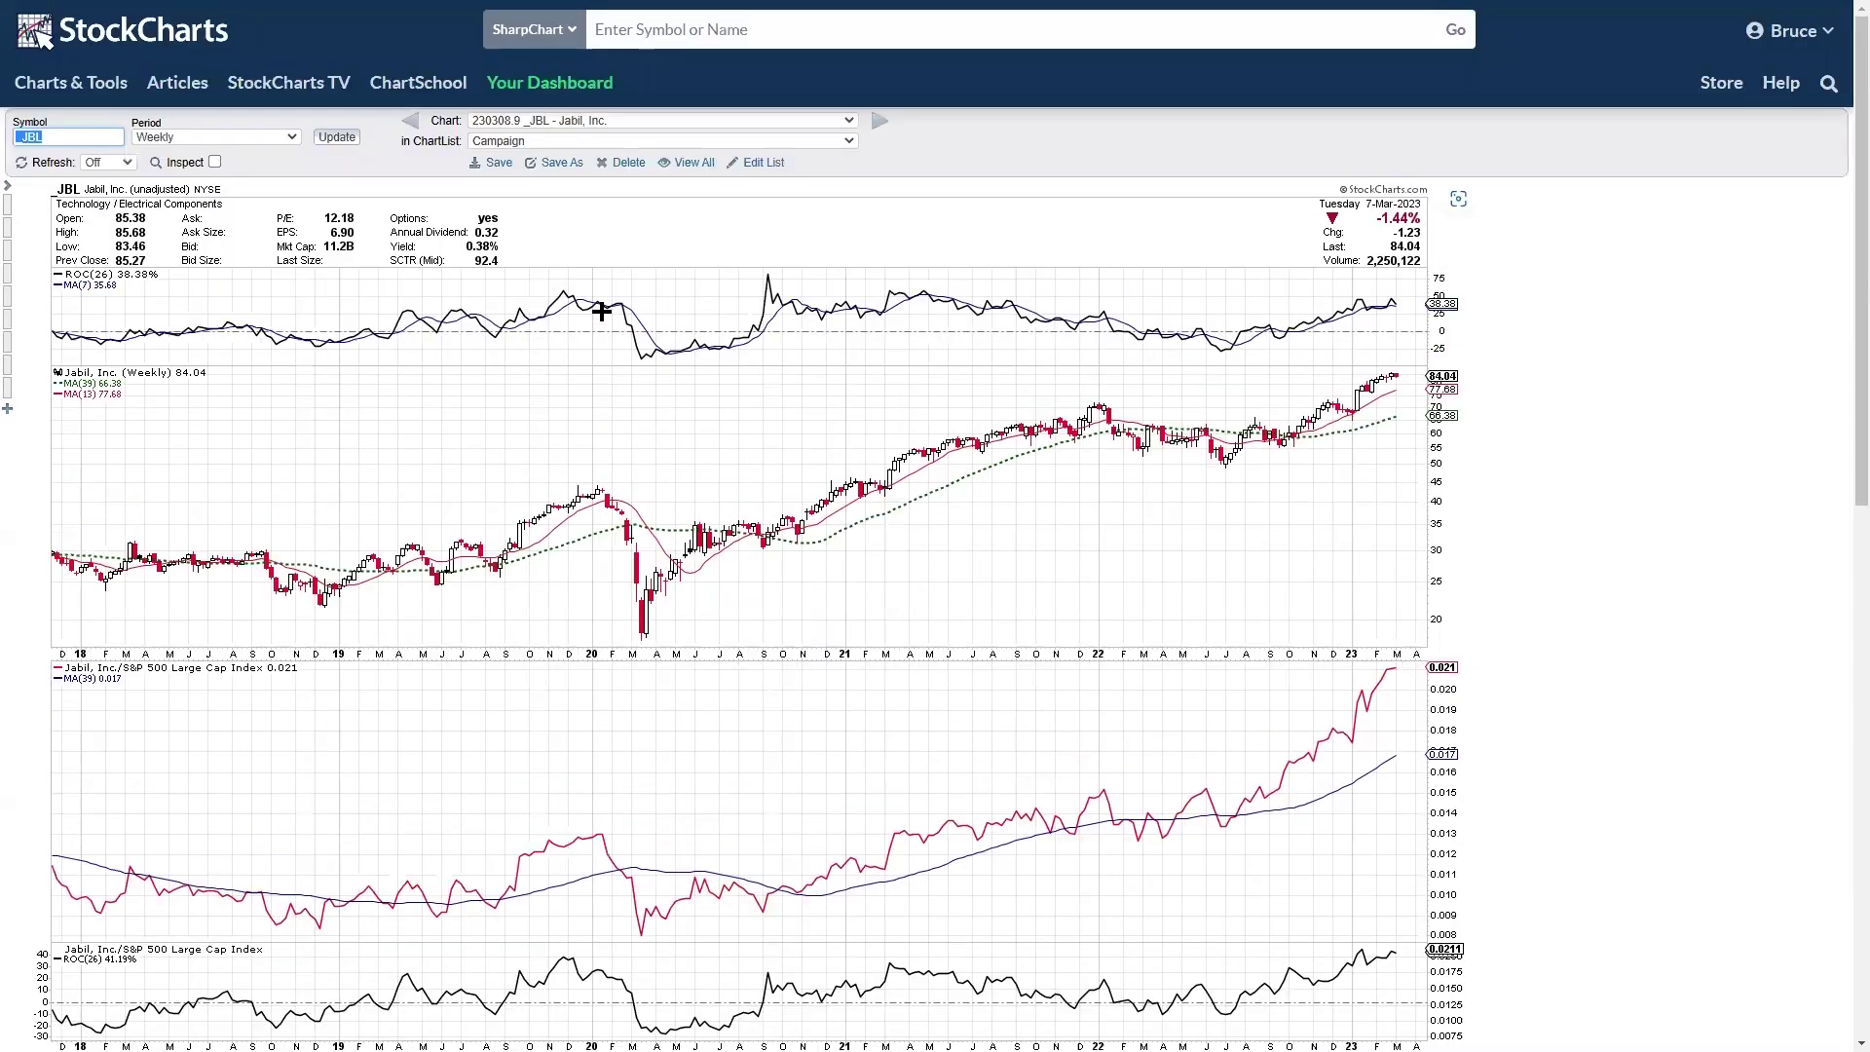
Open Flex Ltd.'s monthly chart in the Campaign list and examine its Wyckoff annotations and relative strength panel.
click(881, 124)
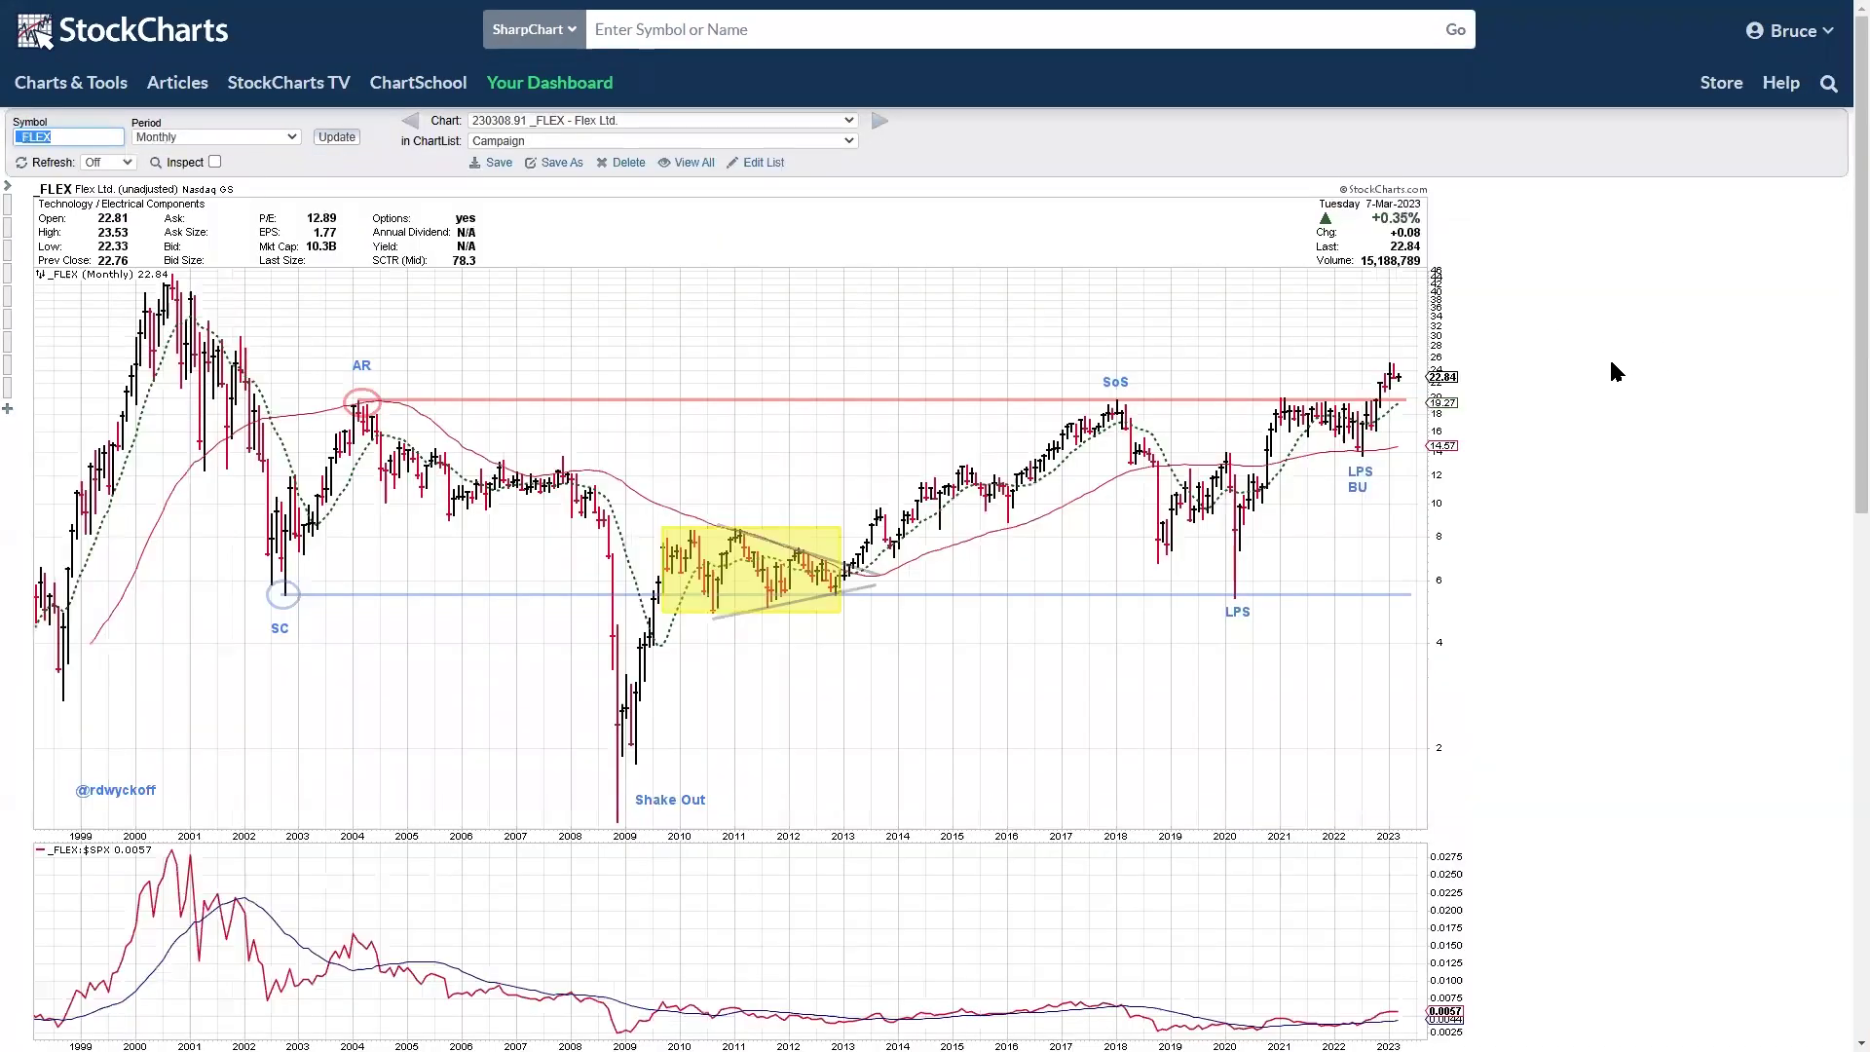
click(1577, 374)
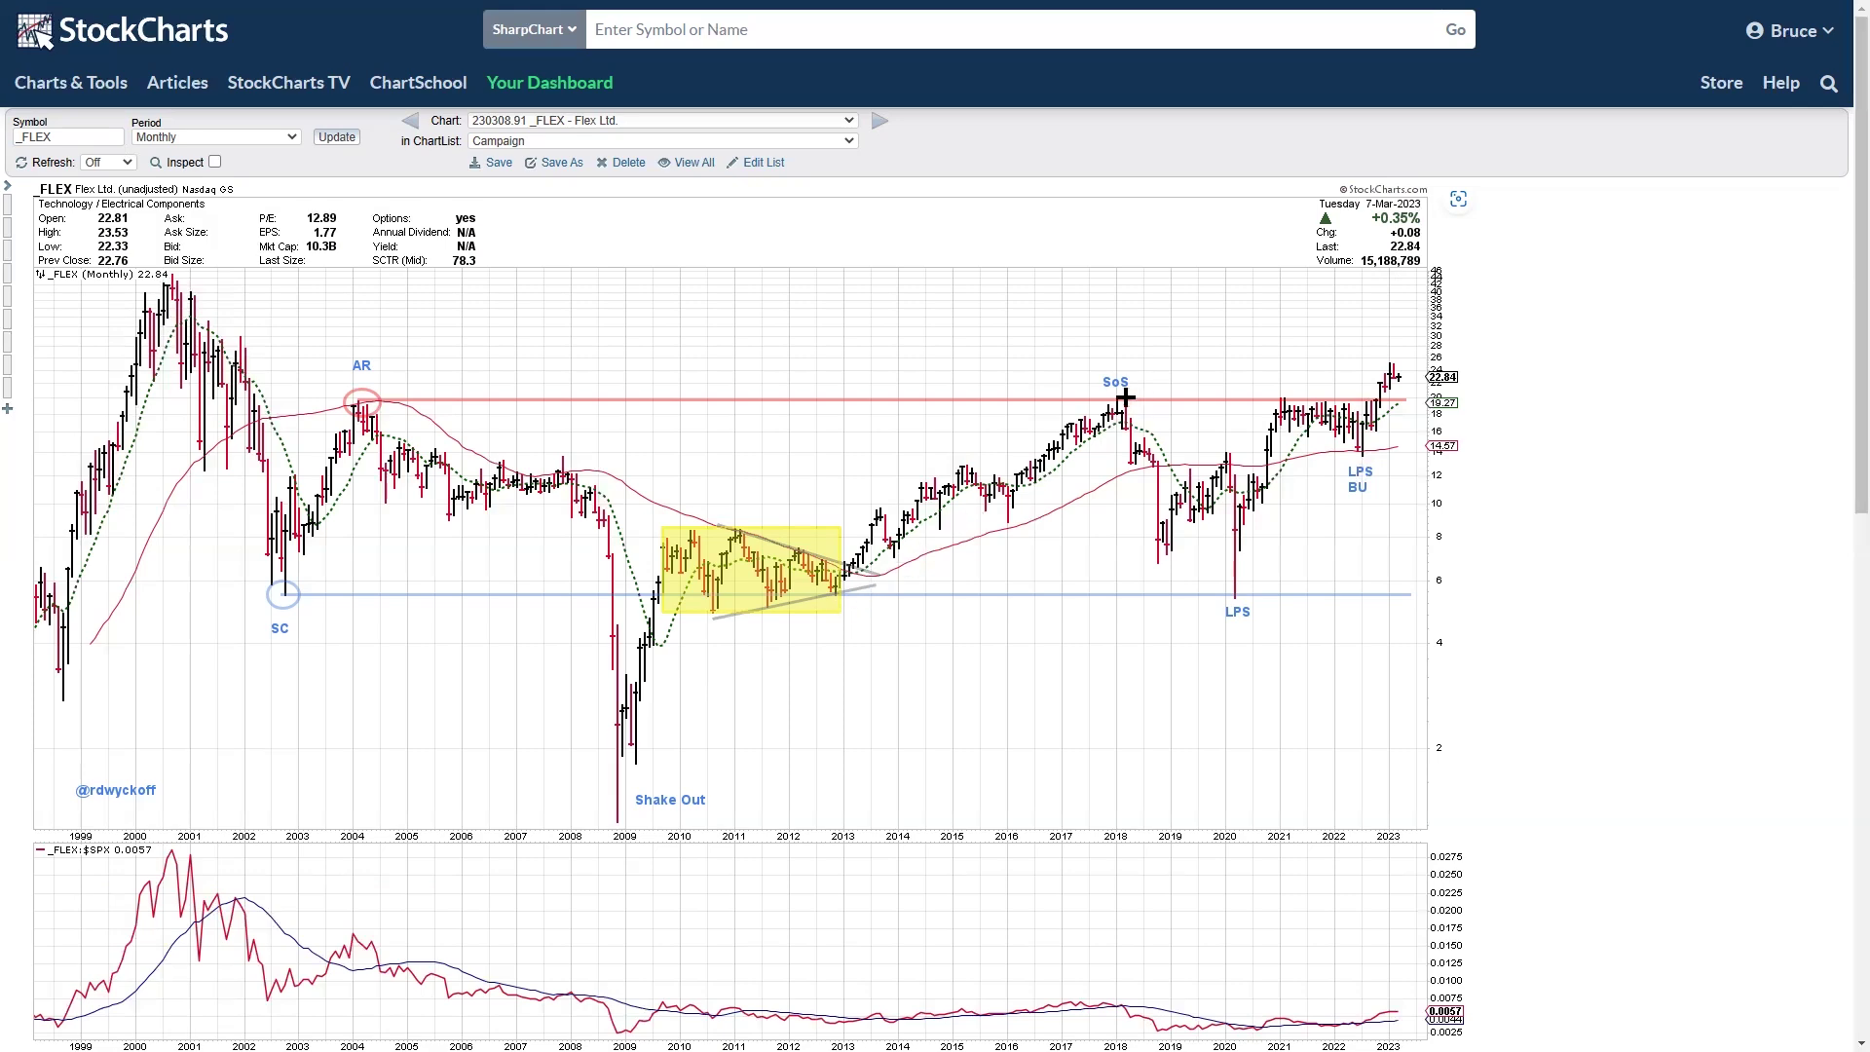
scroll(1019, 434, down, 2)
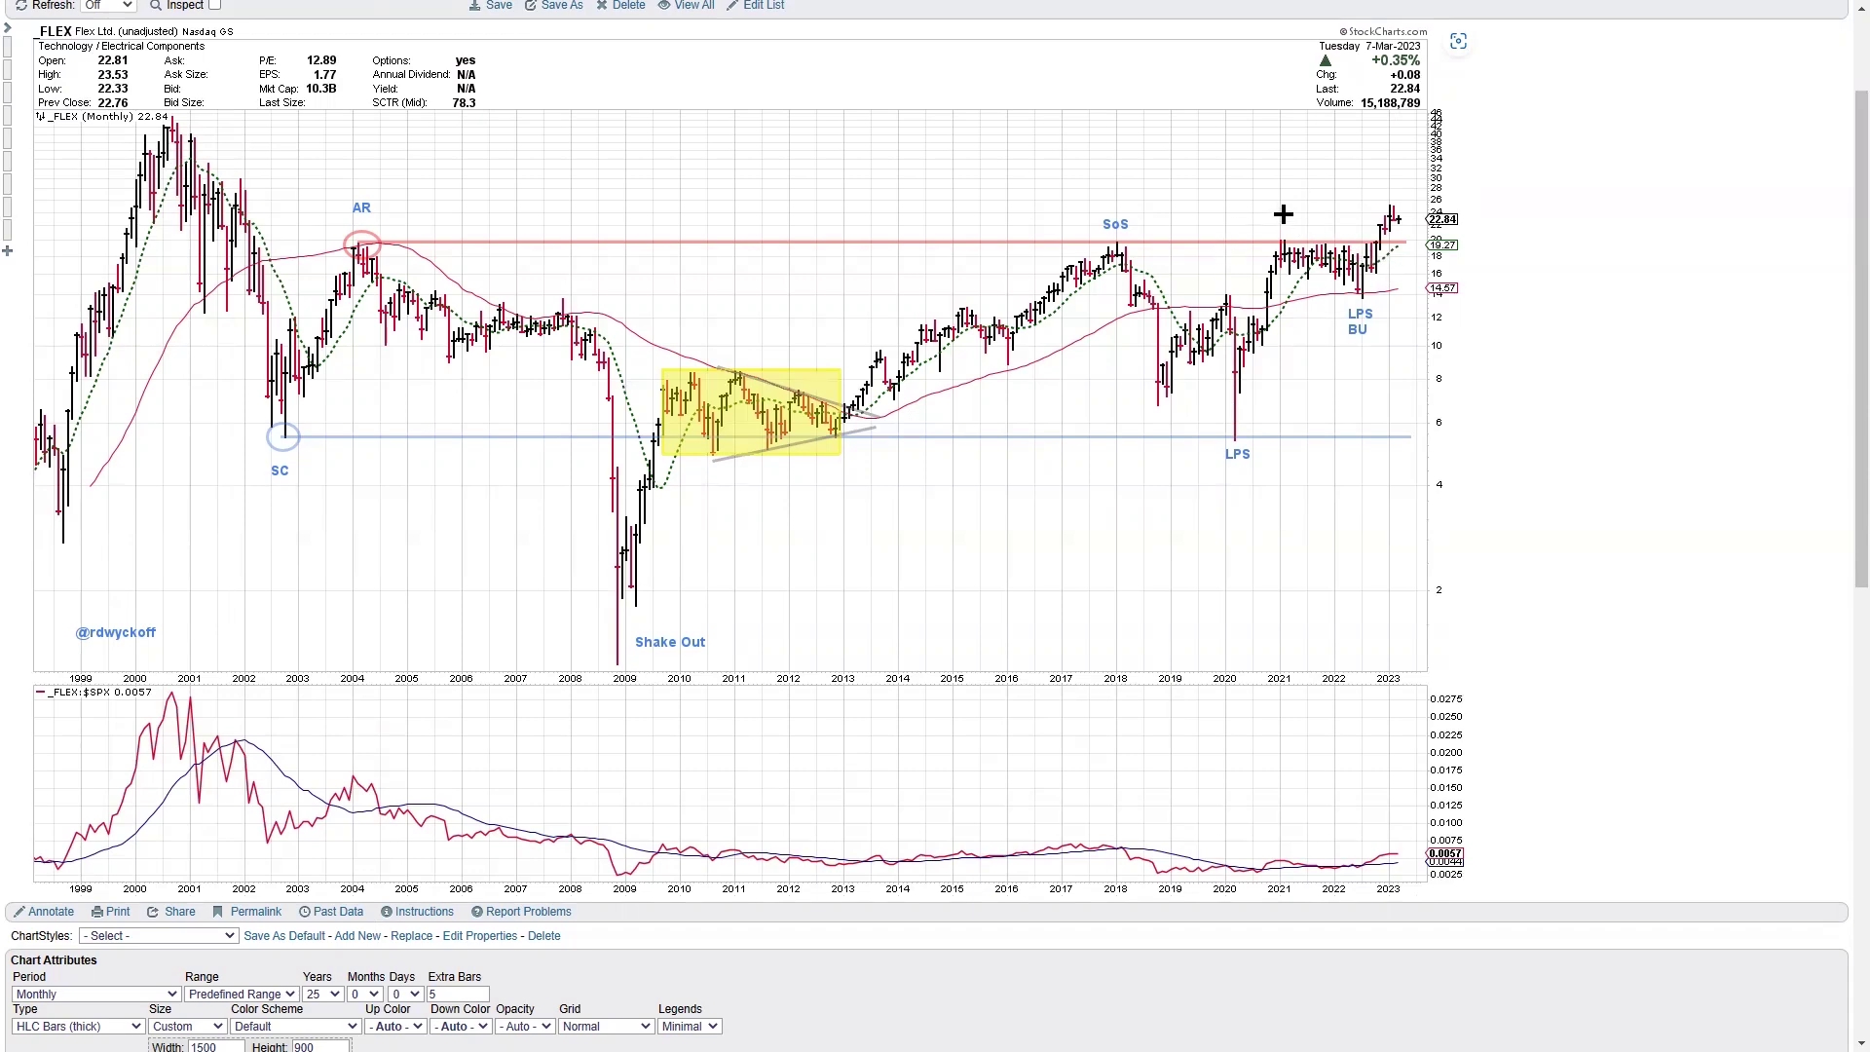
scroll(1290, 210, up, 2)
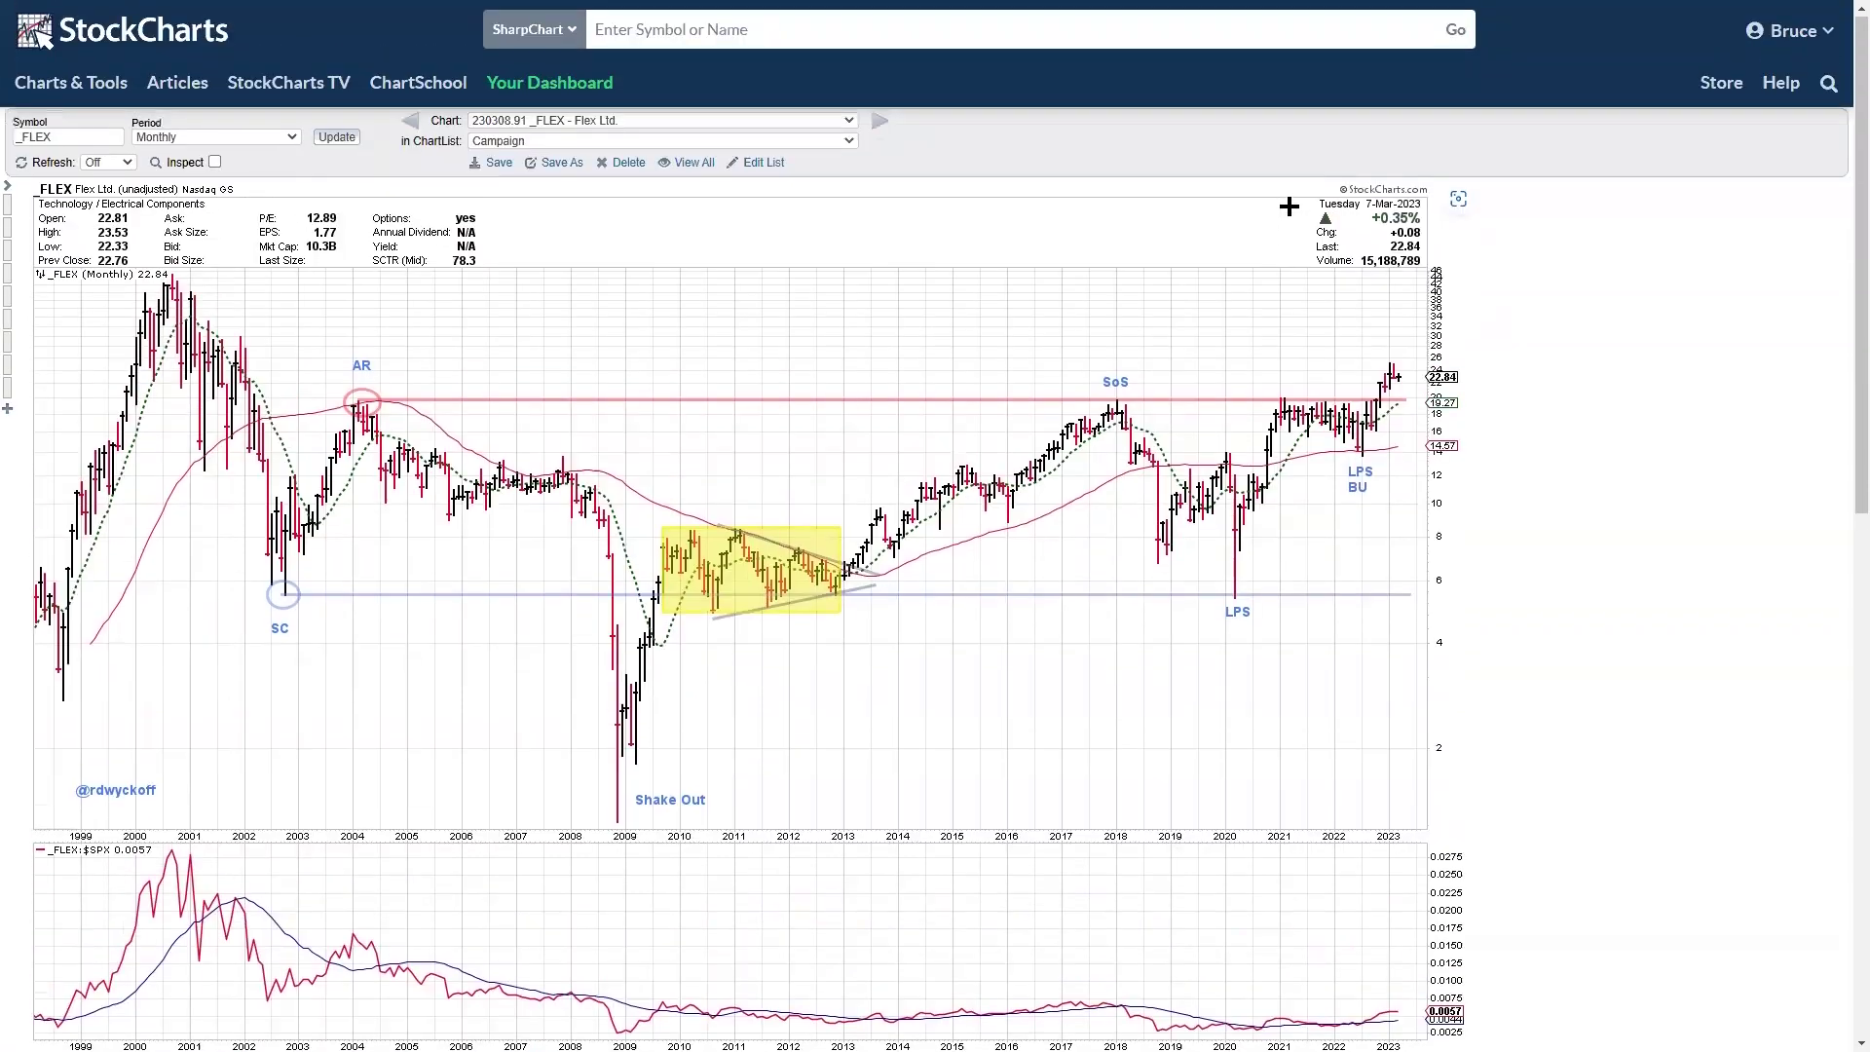
click(879, 122)
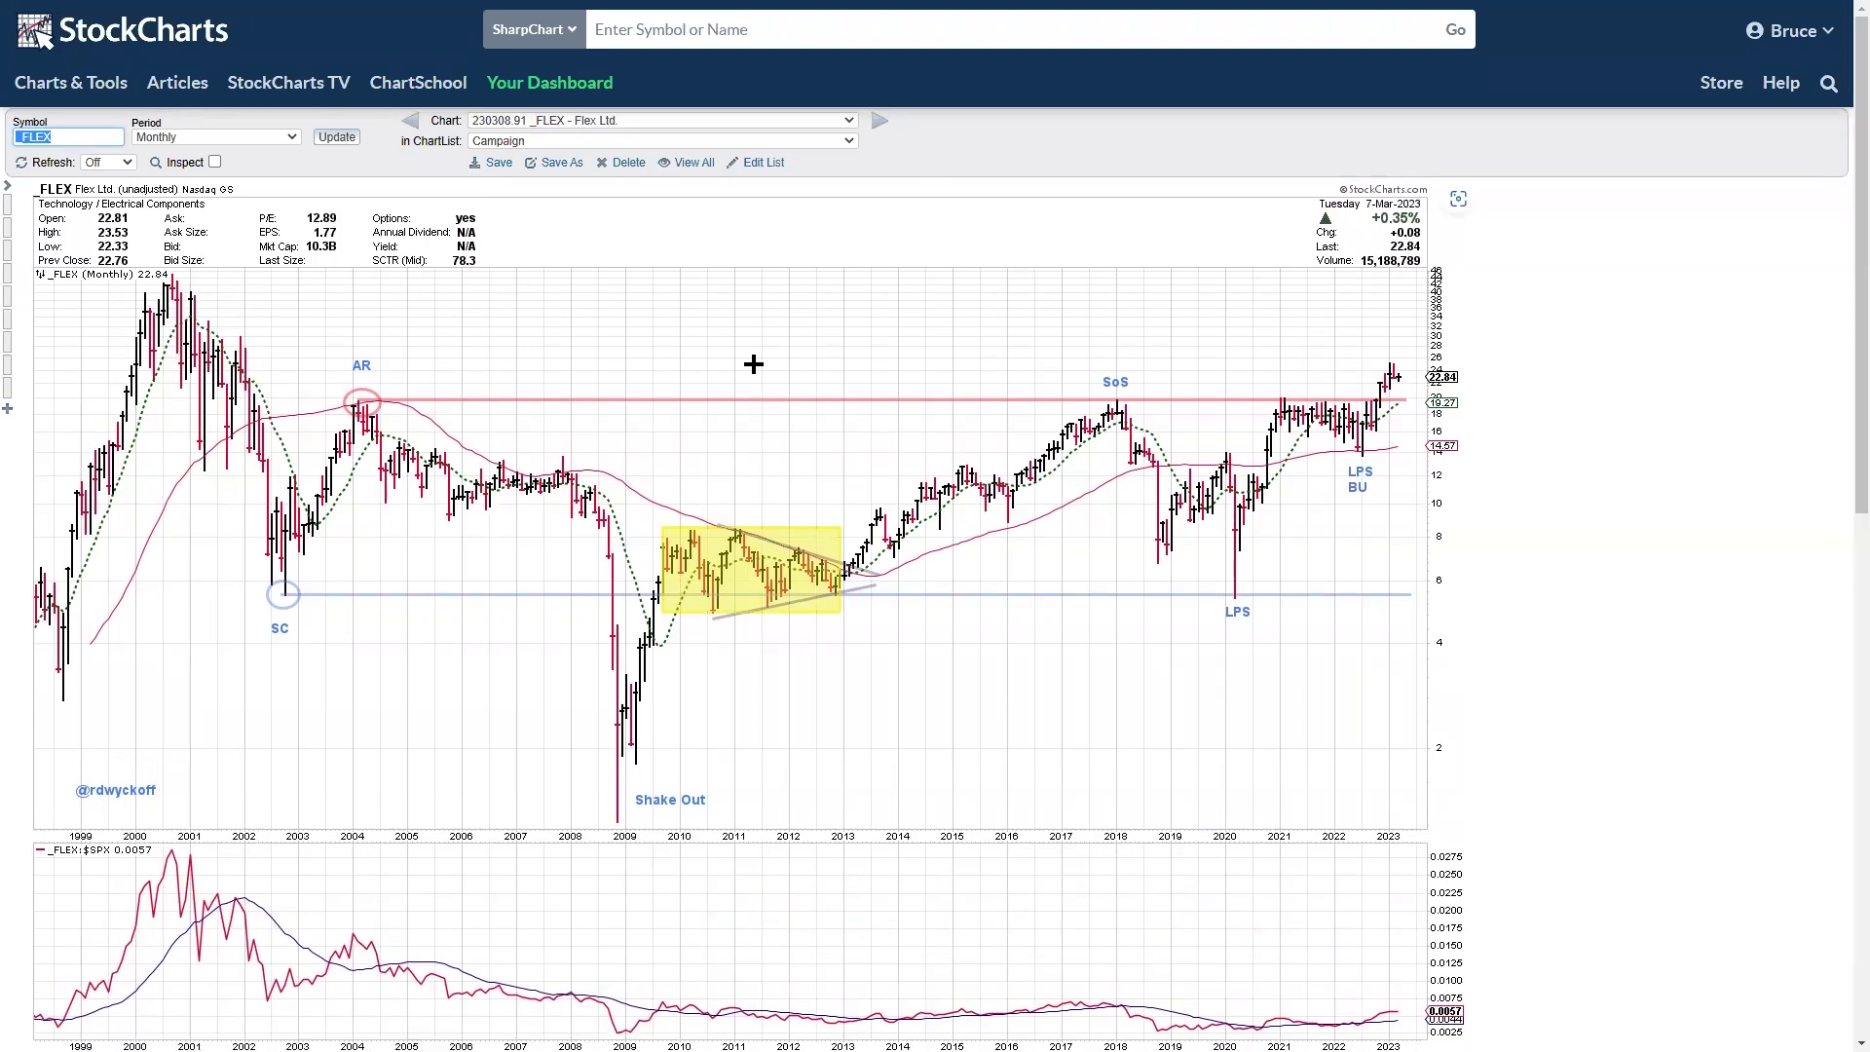